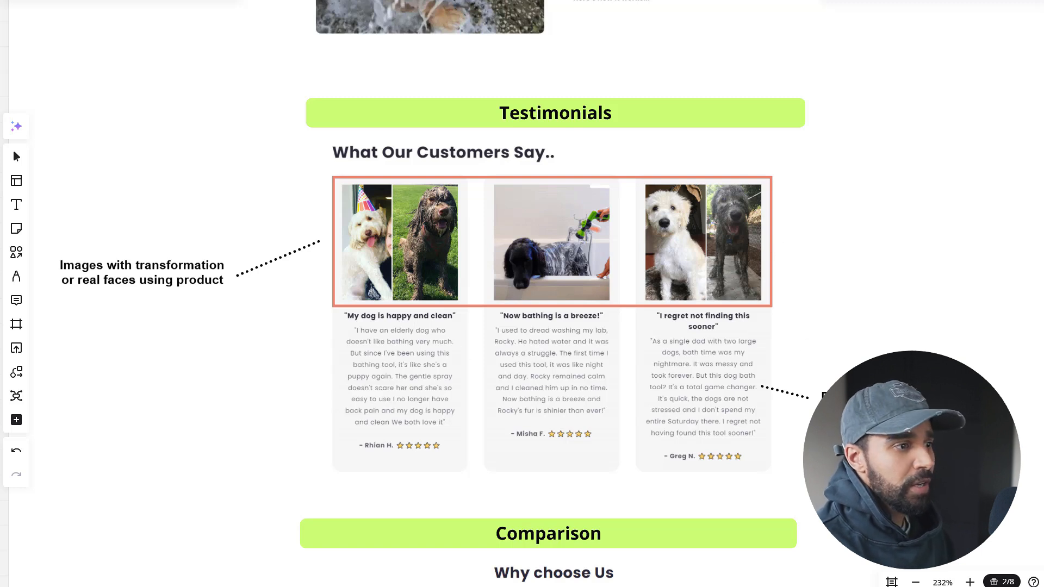
Review the Testimonials, Comparison, Guarantee and FAQs sections of the annotated HydroDog product page layout.
scroll(883, 339, "right", 2)
scroll(882, 339, "down", 1)
scroll(882, 339, "left", 2)
scroll(882, 339, "down", 1)
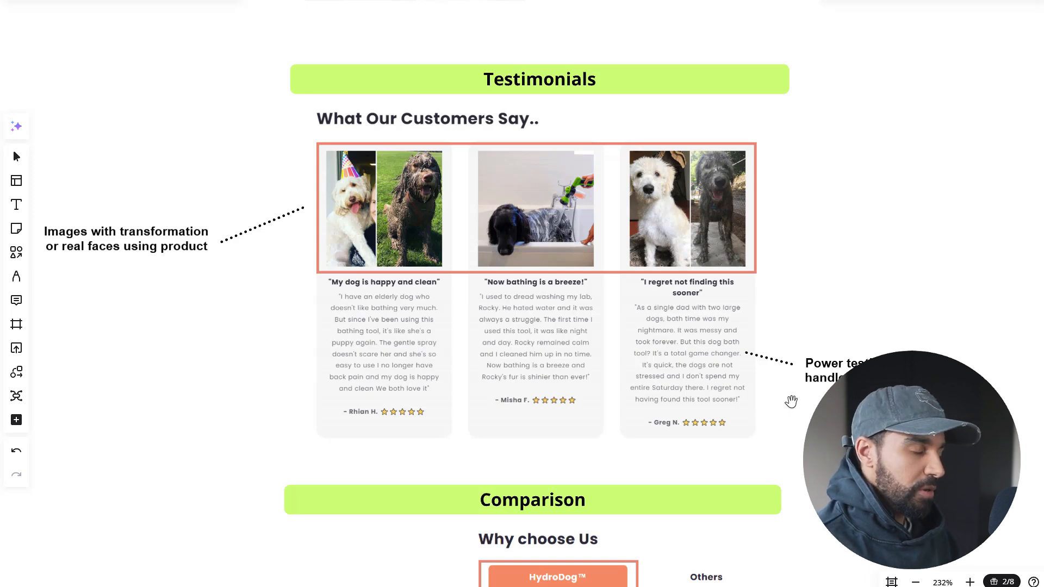
scroll(791, 401, "down", 5)
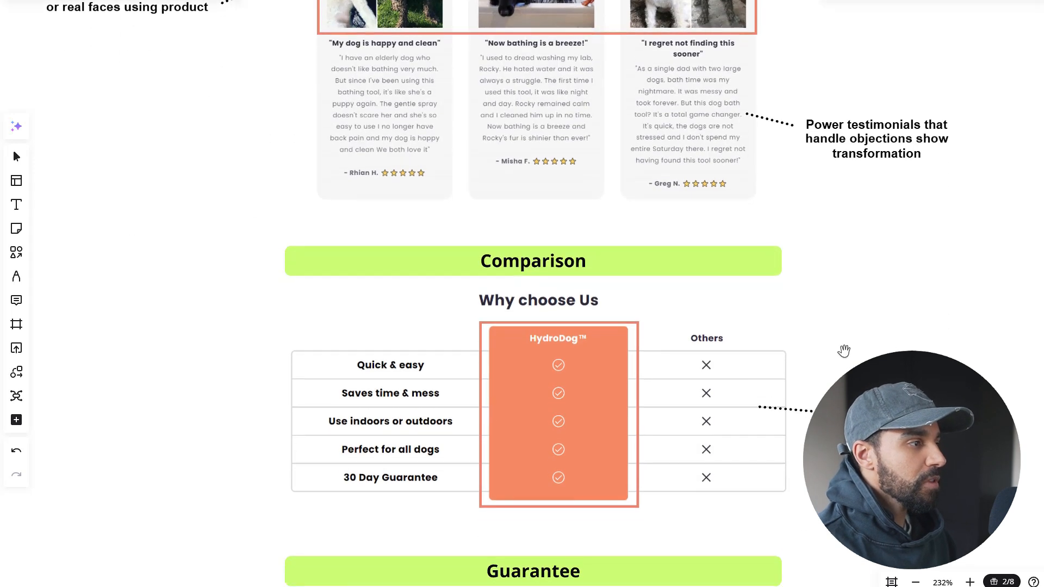
scroll(844, 351, "down", 3)
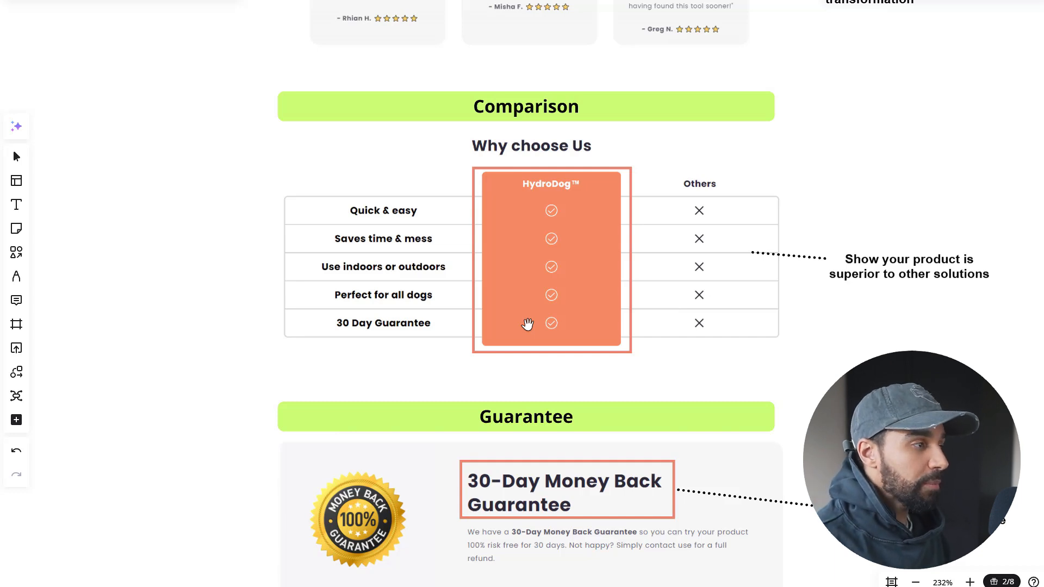
scroll(496, 368, "down", 5)
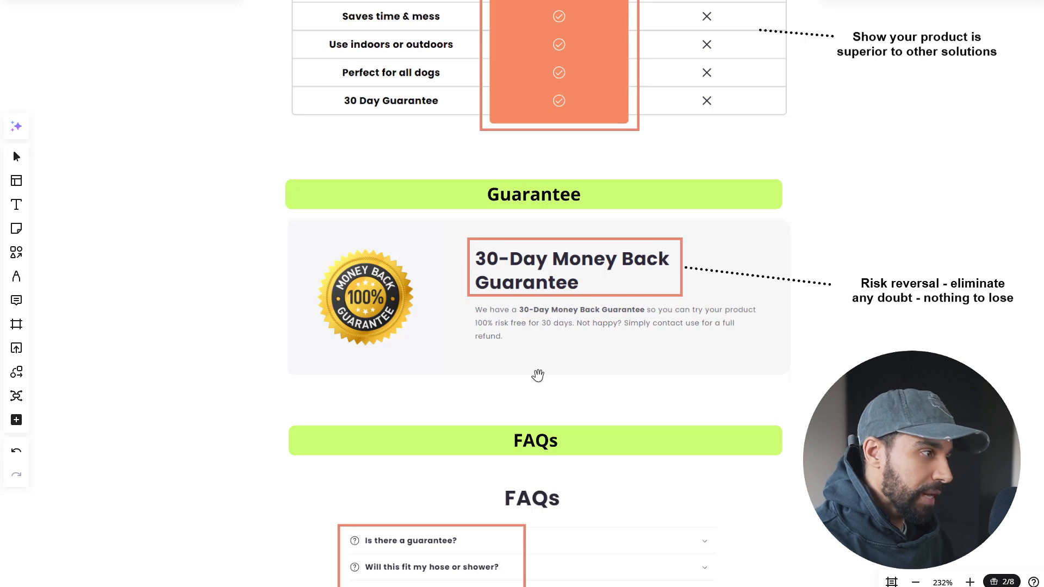
scroll(700, 433, "down", 5)
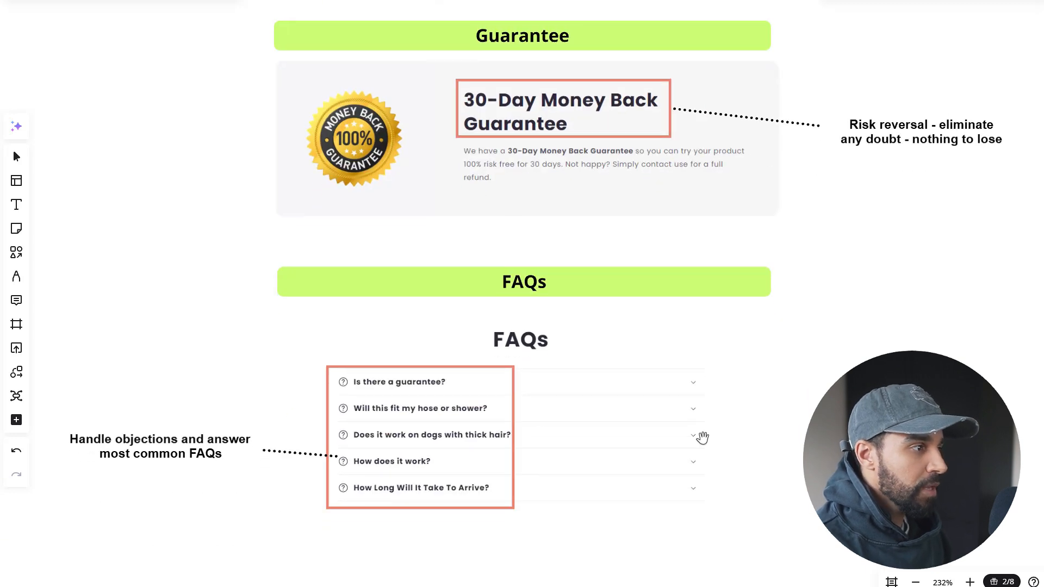
scroll(747, 357, "down", 2)
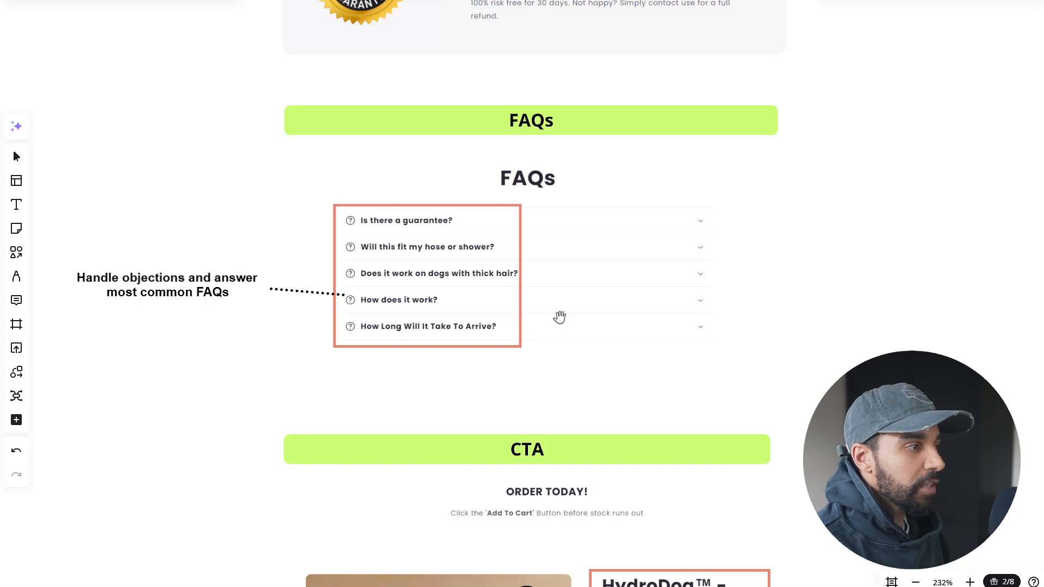
Examine the CTA, Reviews and Bonus Sauce sections at the end of the HydroDog page layout.
scroll(826, 252, "down", 4)
scroll(806, 314, "down", 4)
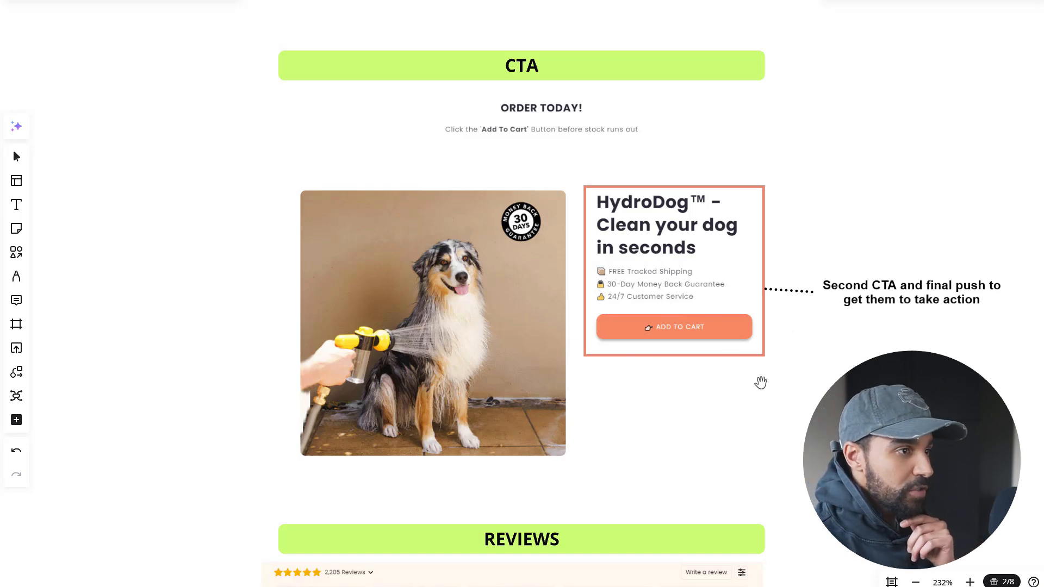
scroll(809, 407, "down", 10)
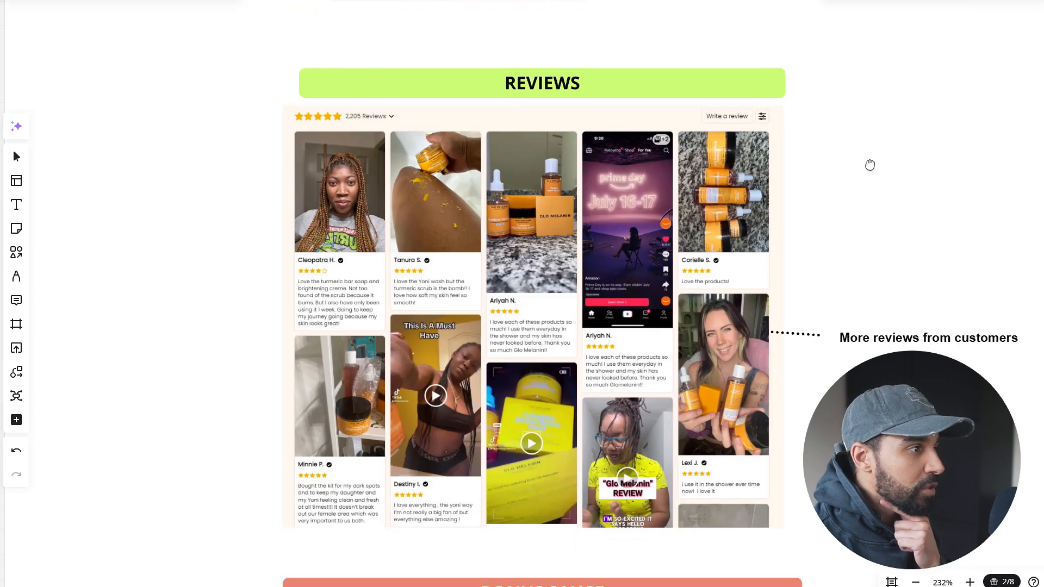
scroll(907, 250, "down", 3)
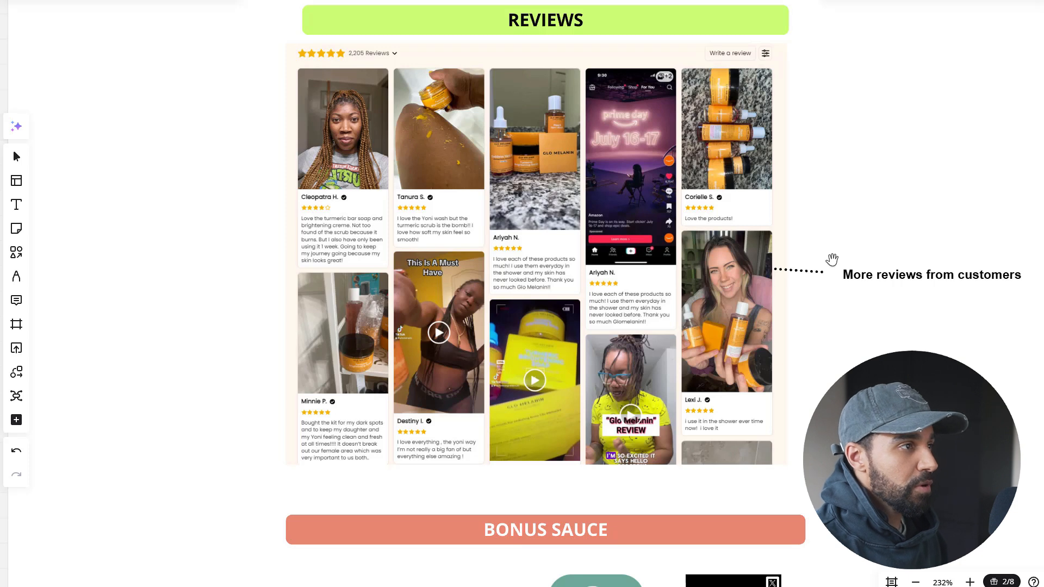
scroll(834, 261, "up", 1)
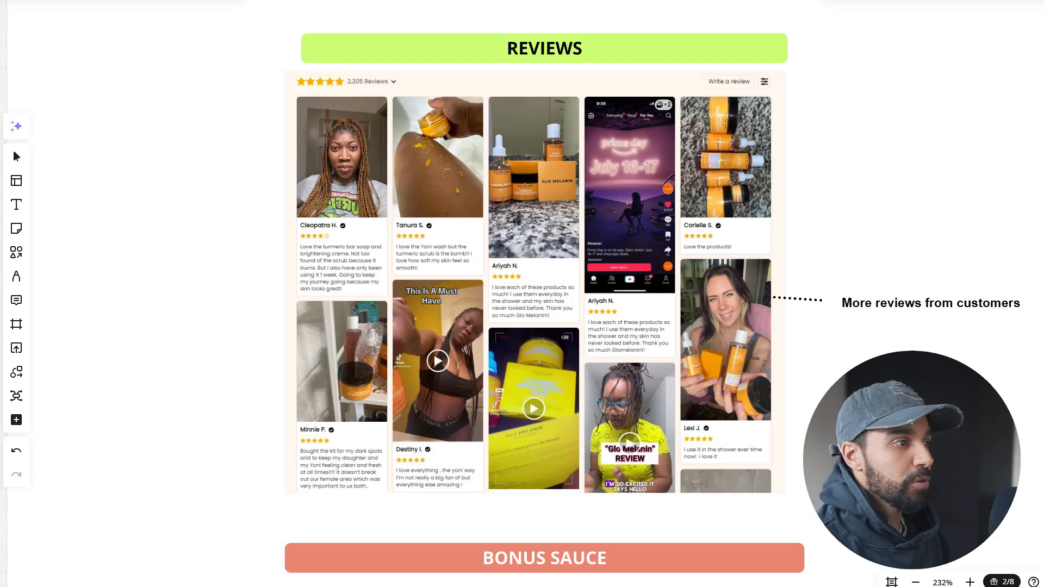
scroll(863, 359, "down", 1)
scroll(862, 359, "down", 5)
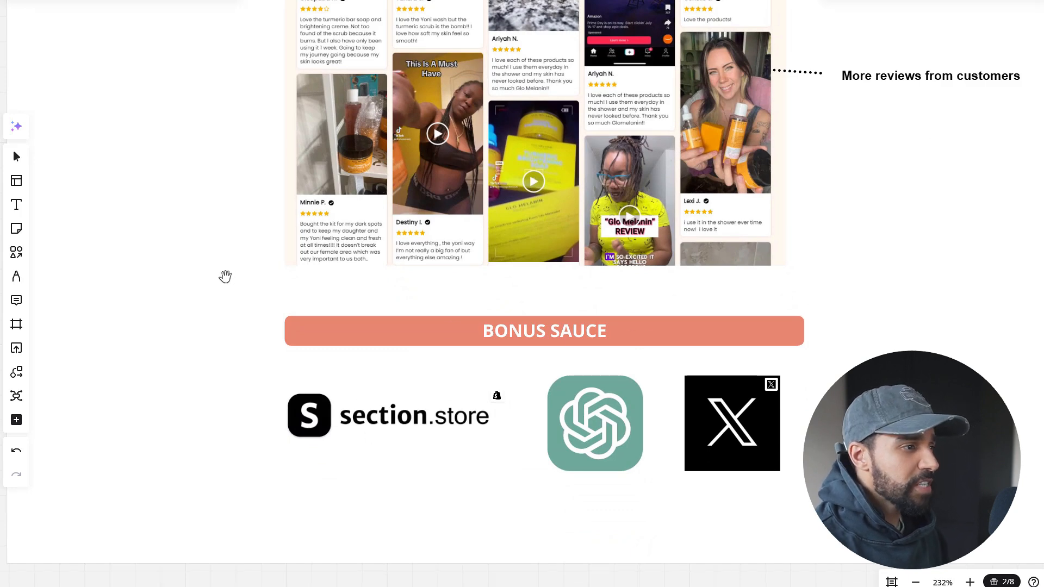
scroll(225, 277, "down", 6)
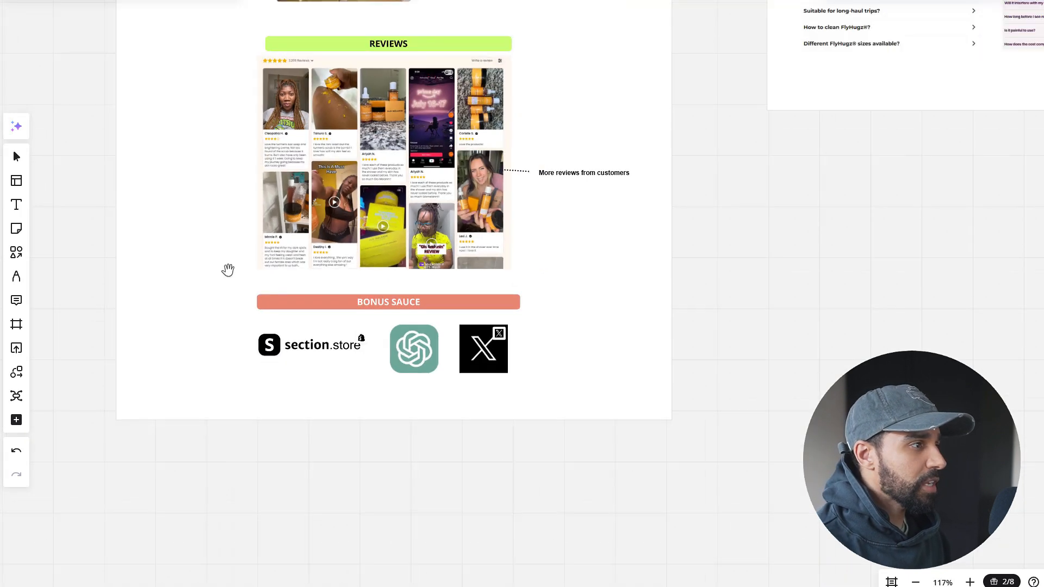
Look over the neighbouring board's example sections, from FAQs and Guarantee back up to Testimonials and Benefit Sections.
scroll(304, 405, "up", 5)
scroll(722, 210, "up", 7)
scroll(459, 422, "right", 5)
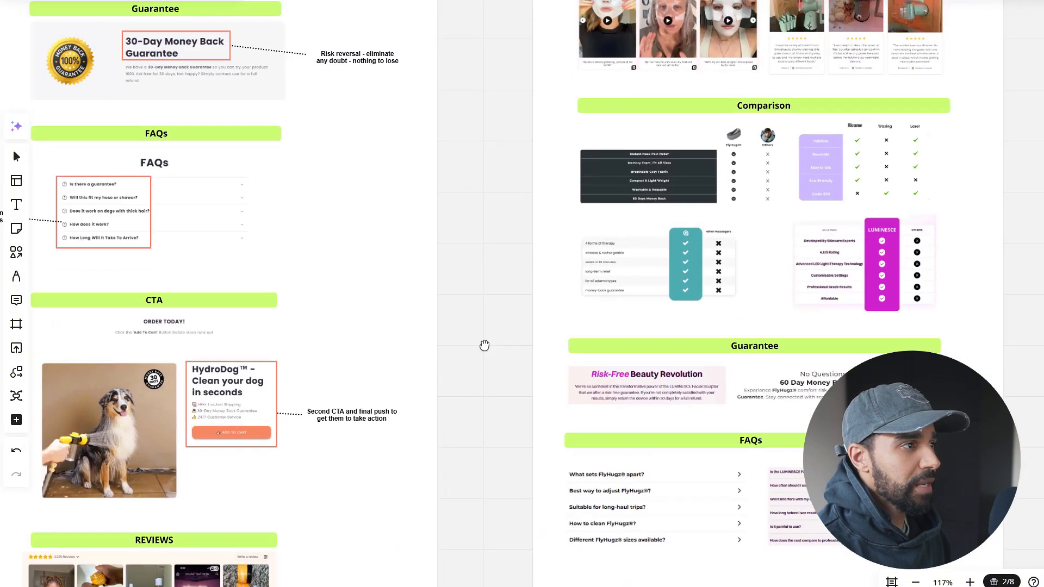
scroll(483, 292, "up", 5)
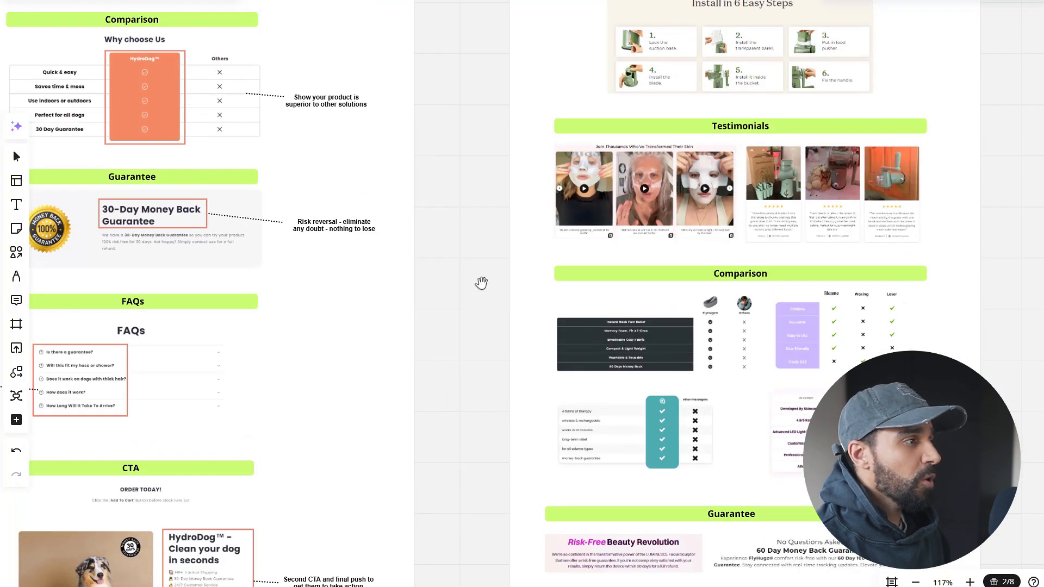
scroll(485, 331, "up", 8)
scroll(482, 378, "left", 2)
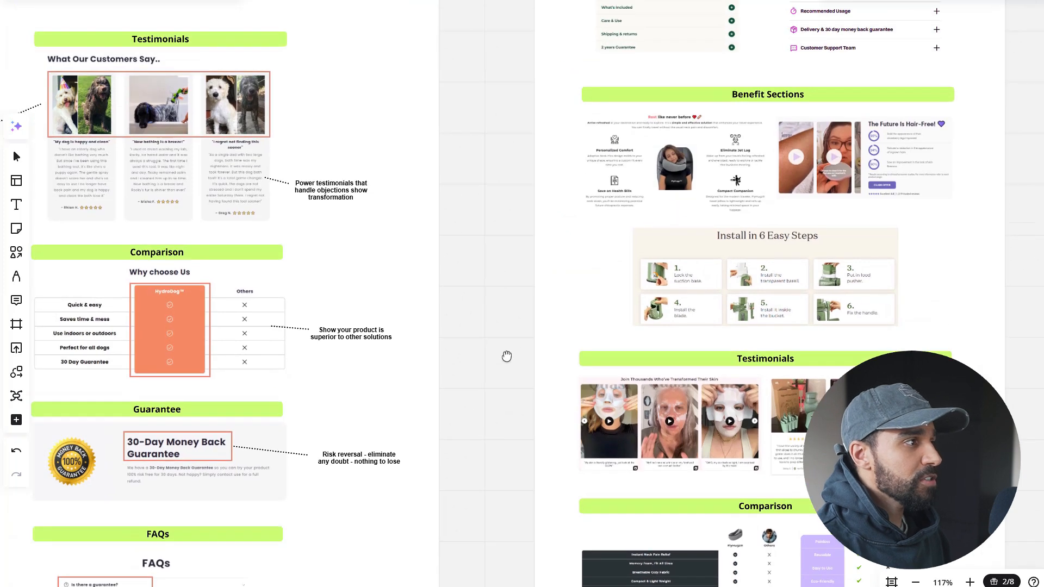
left_click_drag(521, 297, 493, 378)
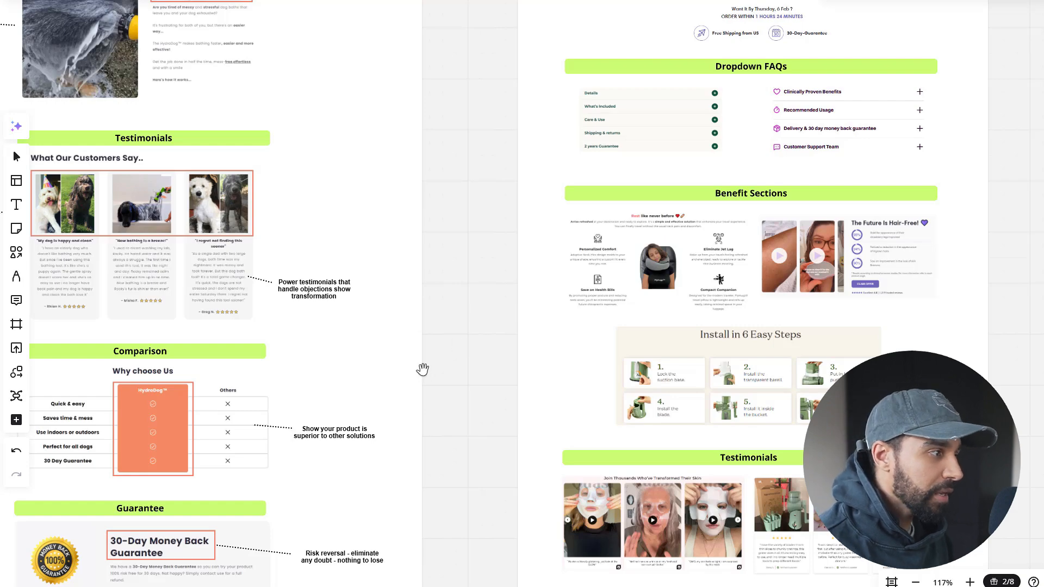
Go back through the HydroDog layout to its end and examine the Bonus Sauce tools up close.
scroll(433, 377, "down", 5)
scroll(434, 378, "left", 1)
scroll(420, 377, "down", 4)
scroll(420, 377, "left", 1)
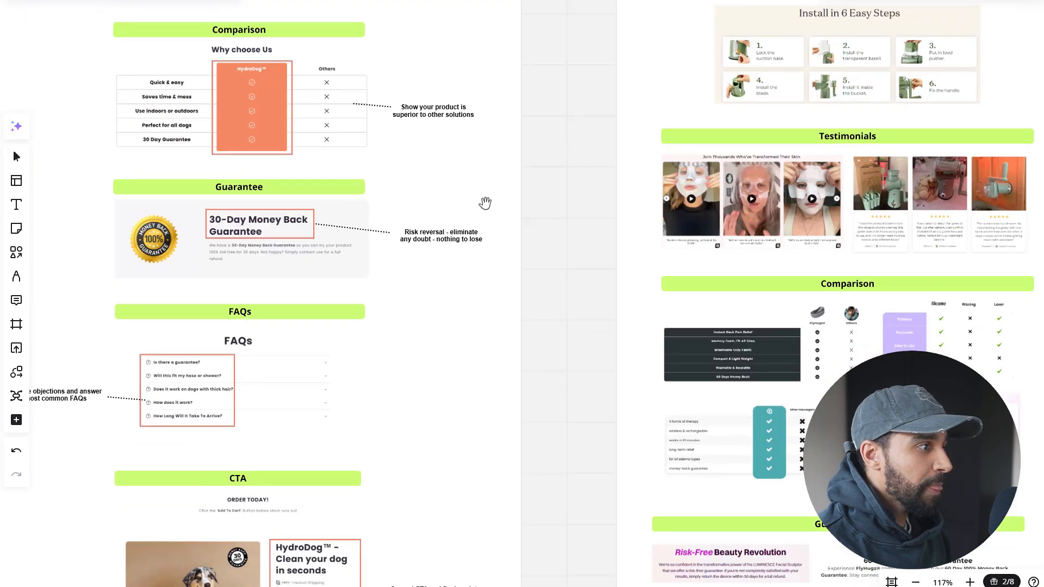
scroll(508, 233, "down", 4)
scroll(508, 233, "left", 1)
scroll(570, 150, "down", 6)
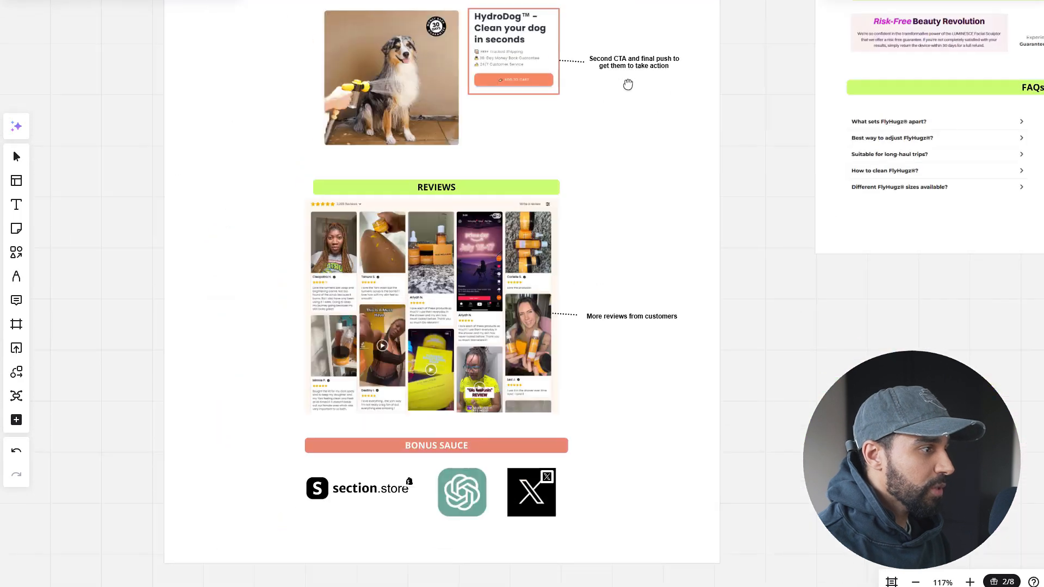
scroll(625, 81, "down", 2)
scroll(625, 82, "left", 1)
scroll(618, 250, "right", 3)
left_click_drag(683, 126, 634, 245)
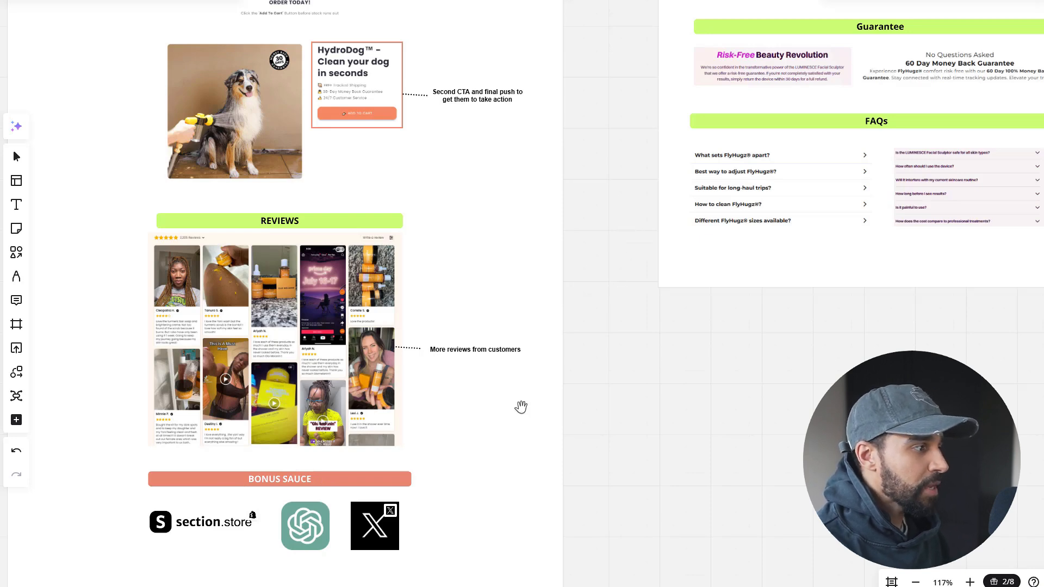
scroll(263, 377, "up", 5)
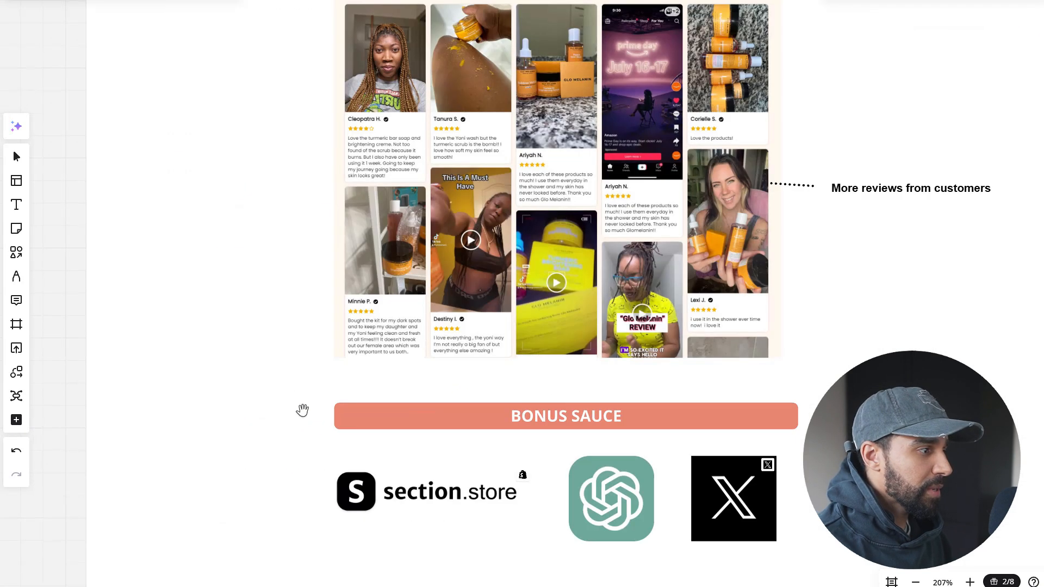
scroll(273, 417, "down", 5)
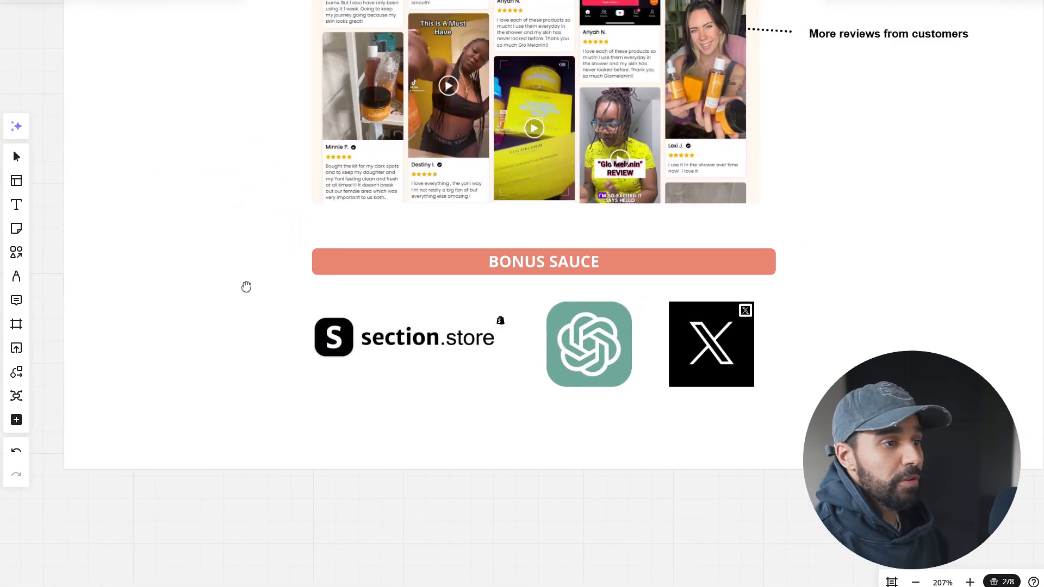
scroll(247, 287, "right", 1)
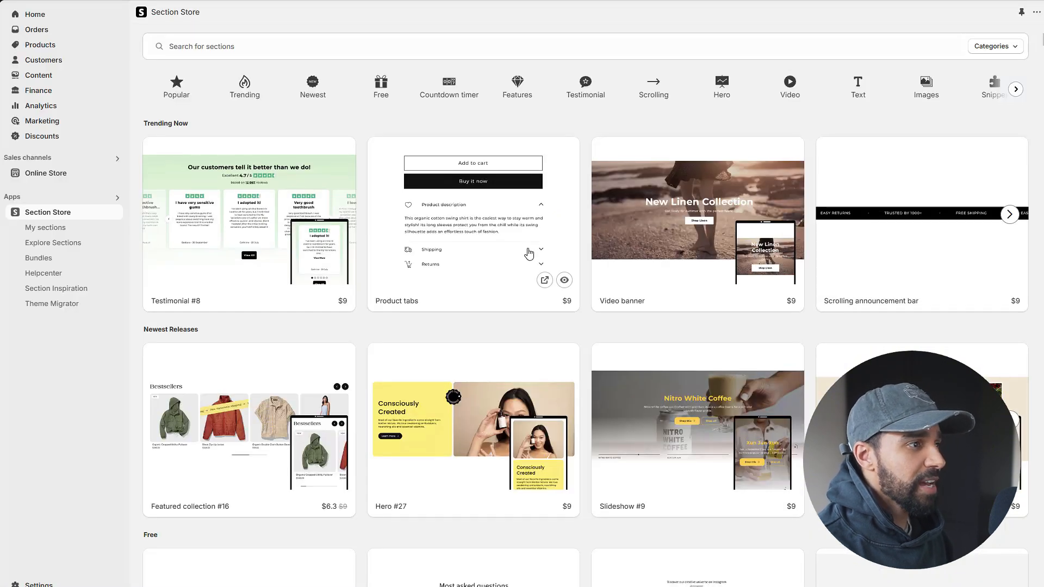
Switch to the Section Store app in Shopify and look through its Trending Now, Newest Releases and Free sections.
scroll(532, 206, "down", 3)
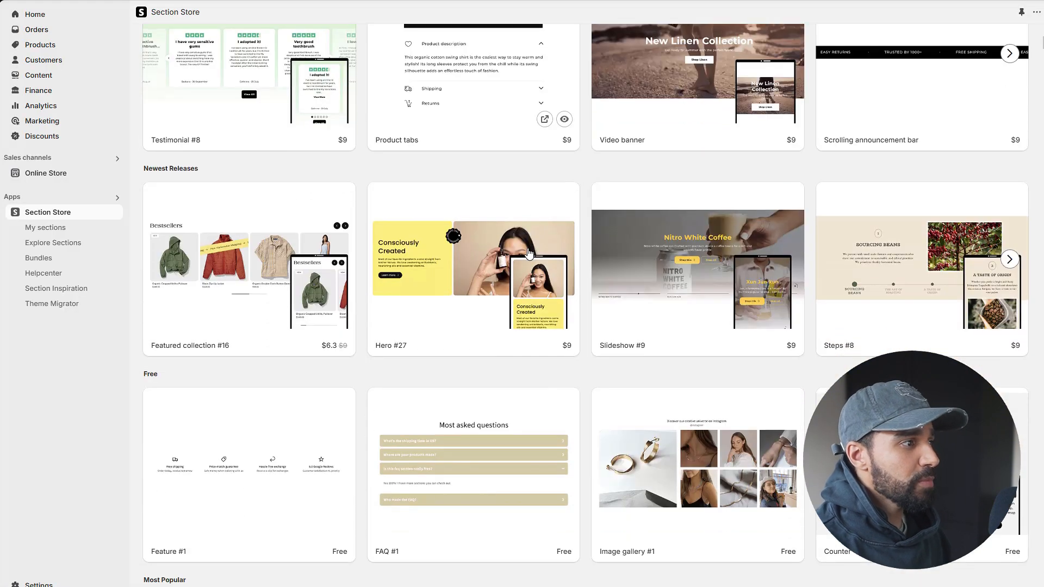
scroll(530, 252, "down", 1)
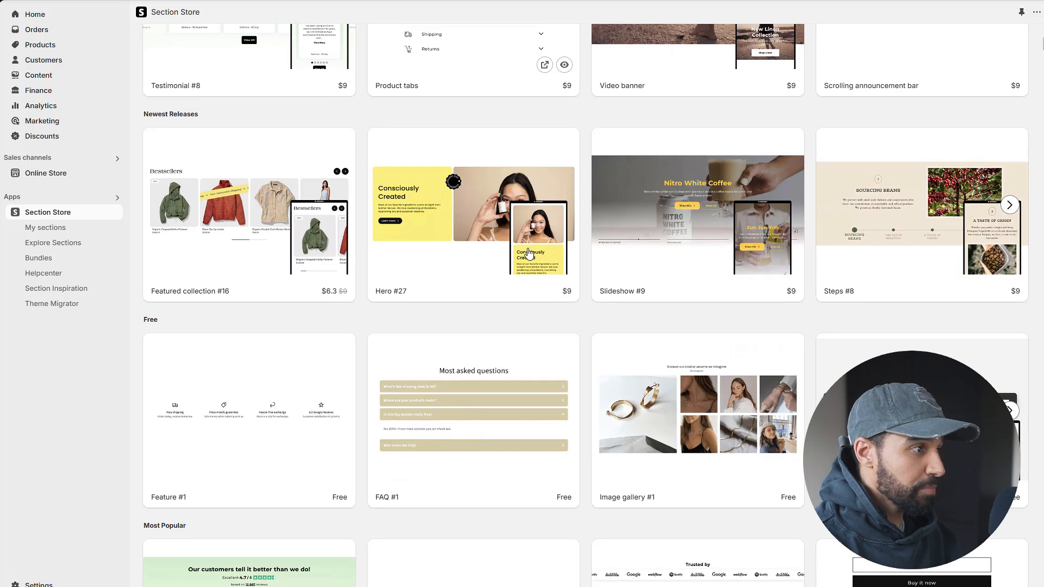
scroll(528, 253, "up", 4)
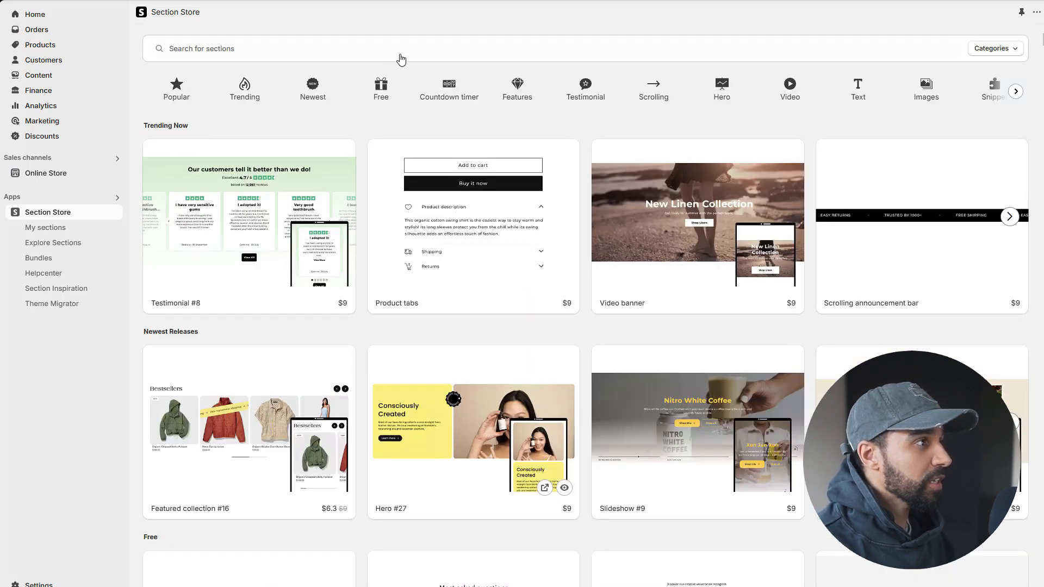
Show the Comparison category and view the details of Comparison table #12, closing them when done.
left_click(450, 47)
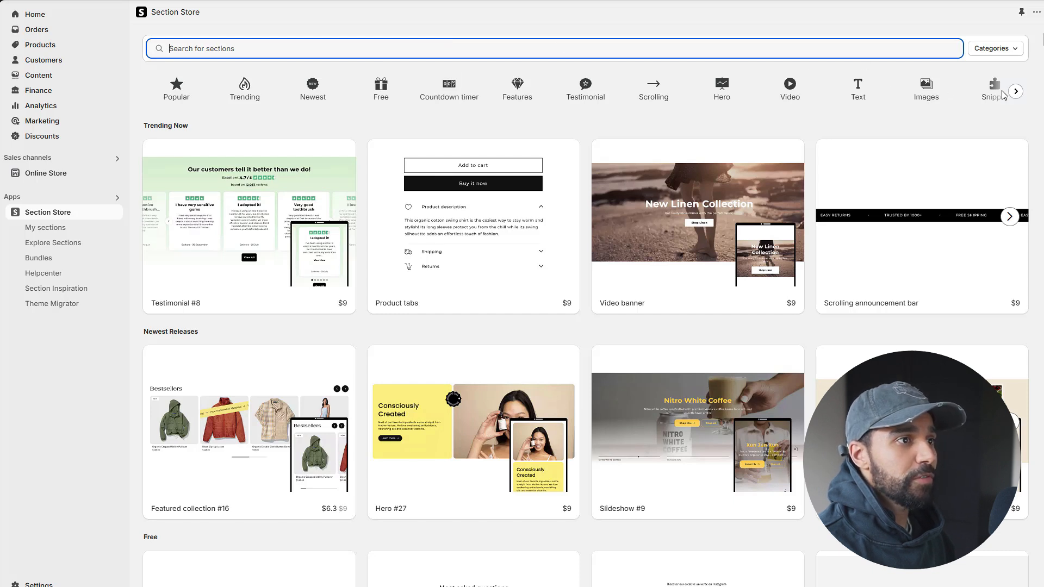
left_click(1016, 92)
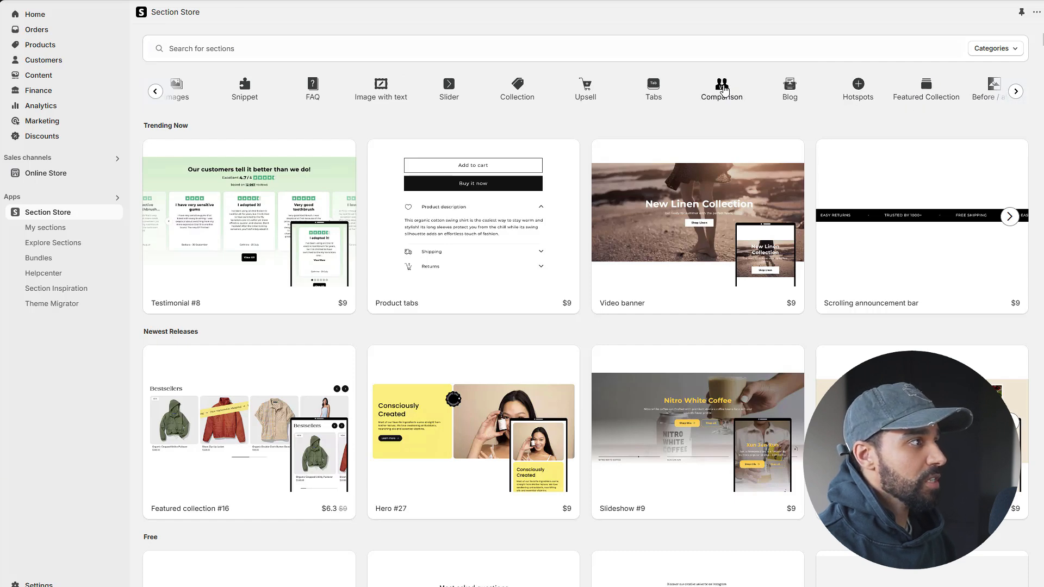
left_click(724, 90)
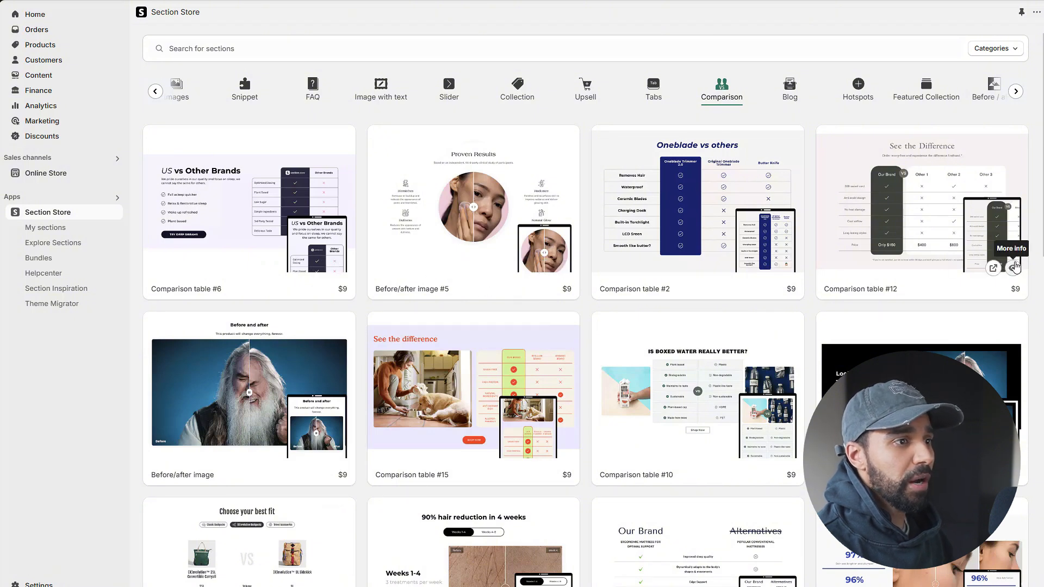
left_click(926, 262)
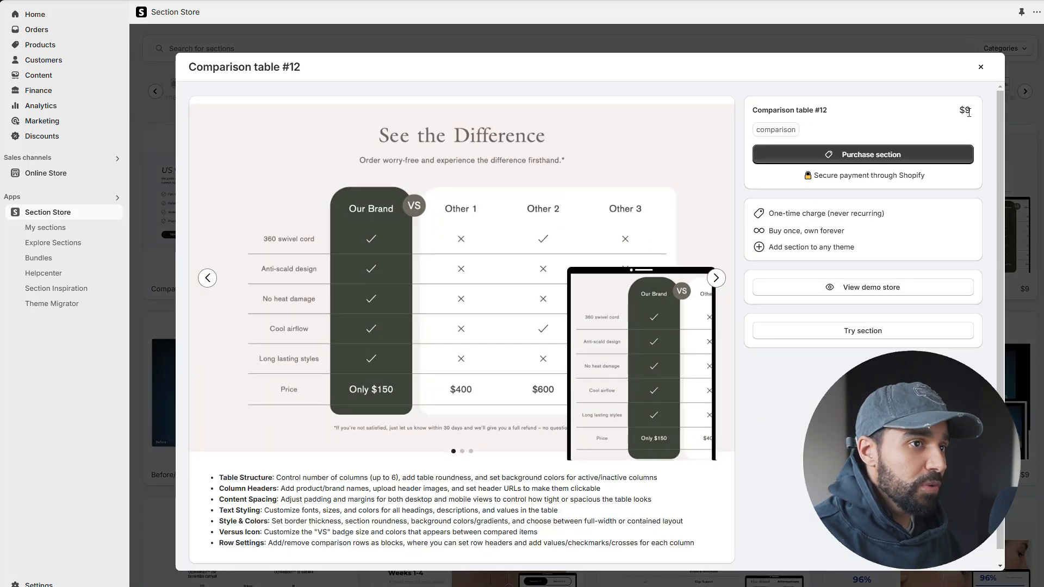
left_click(981, 67)
Browse the comparison tables and before/after image sections offered in the Comparison category.
scroll(415, 328, "down", 3)
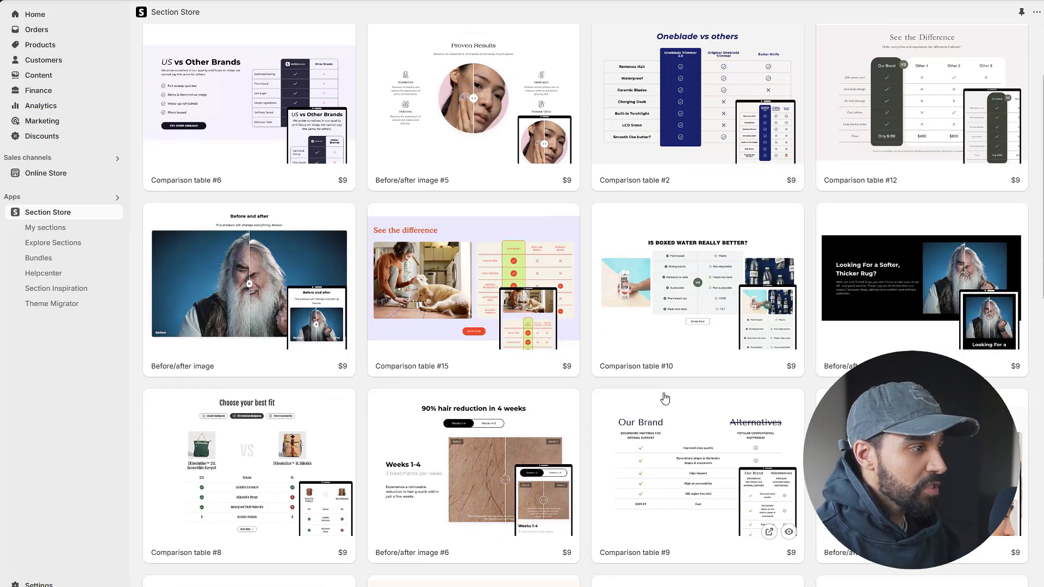
scroll(642, 394, "down", 2)
scroll(424, 424, "down", 2)
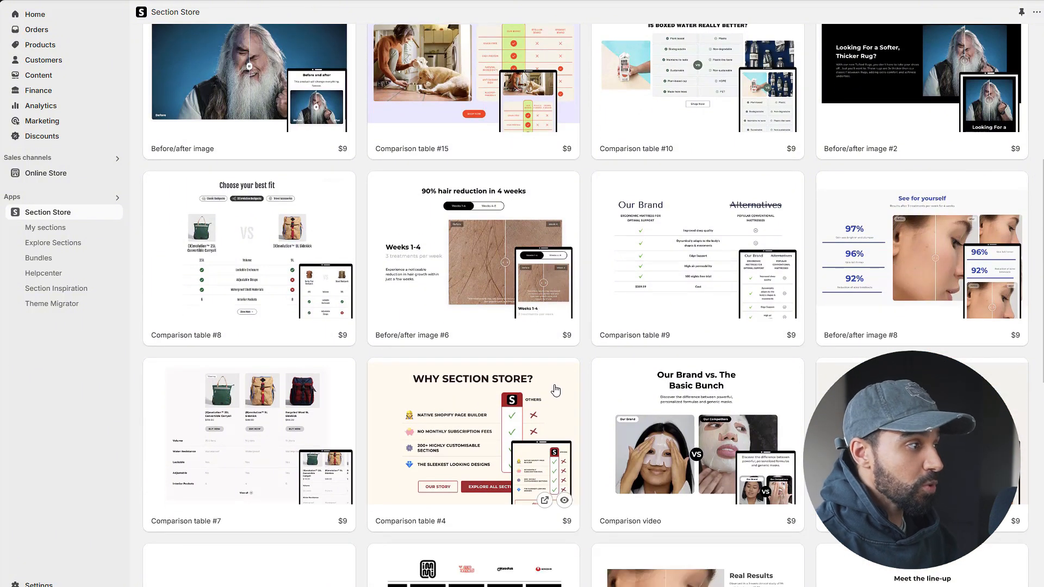
scroll(569, 417, "down", 4)
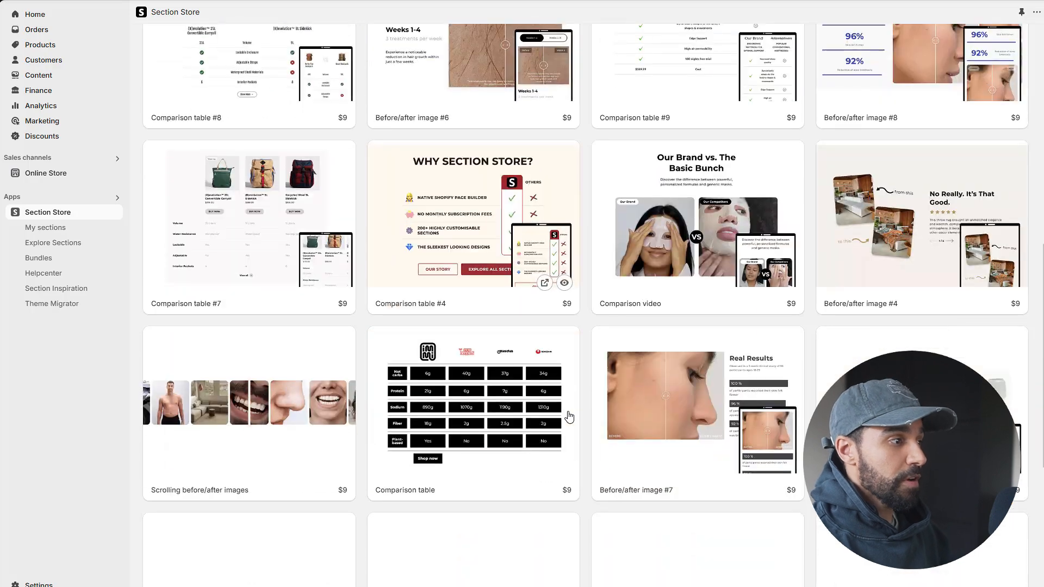
scroll(566, 413, "up", 10)
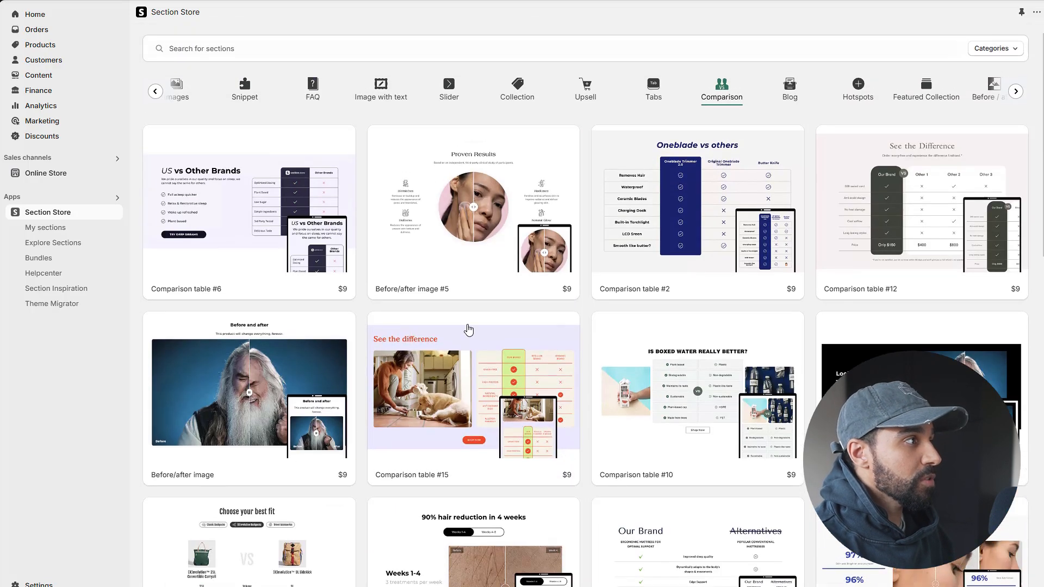
Show the Newest category of sections.
left_click(155, 92)
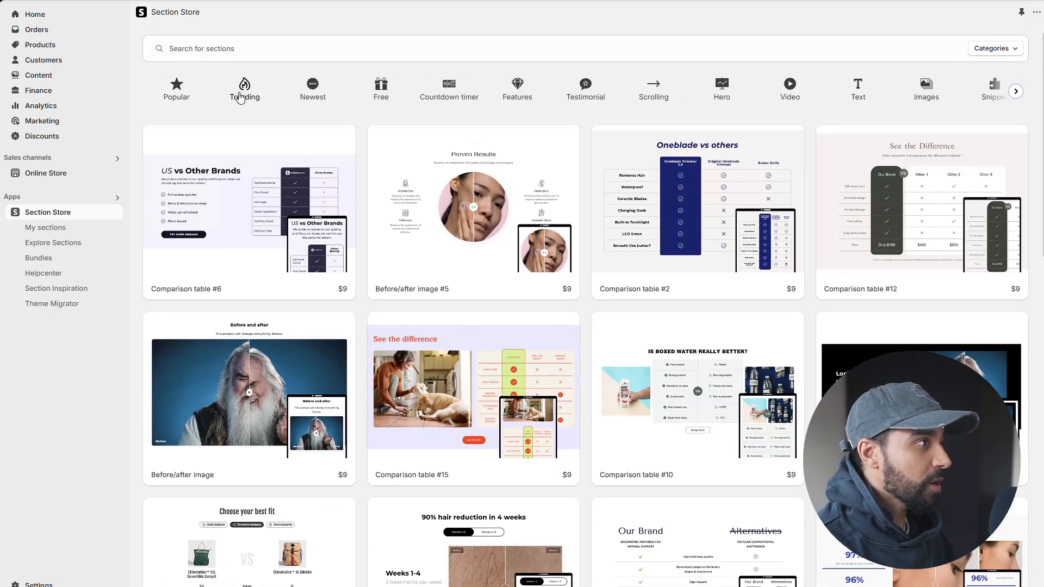
left_click(313, 94)
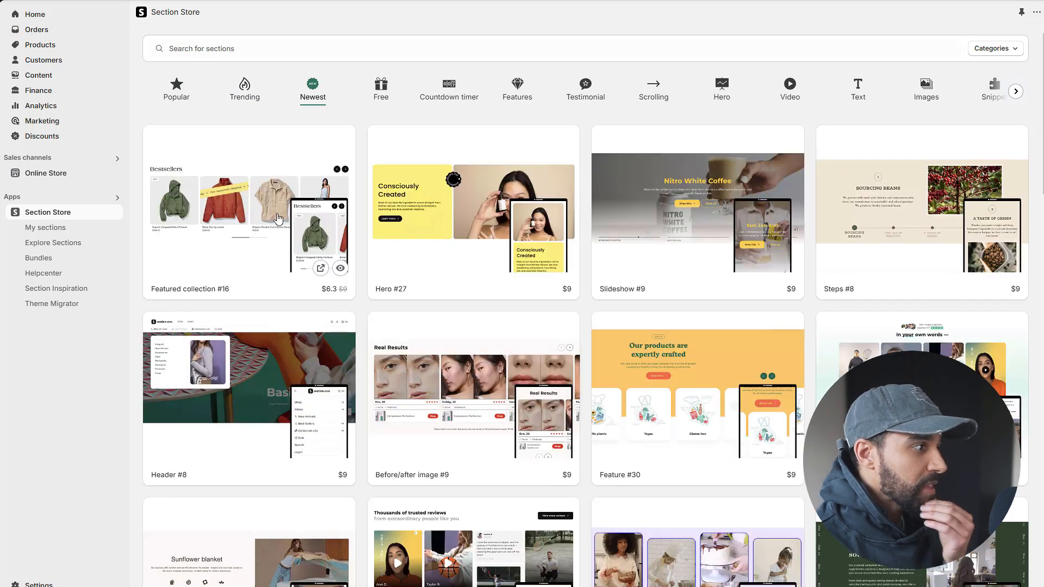
View the details of Before/after image #9 in the Newest category, go through its three preview images and close them.
scroll(521, 211, "down", 3)
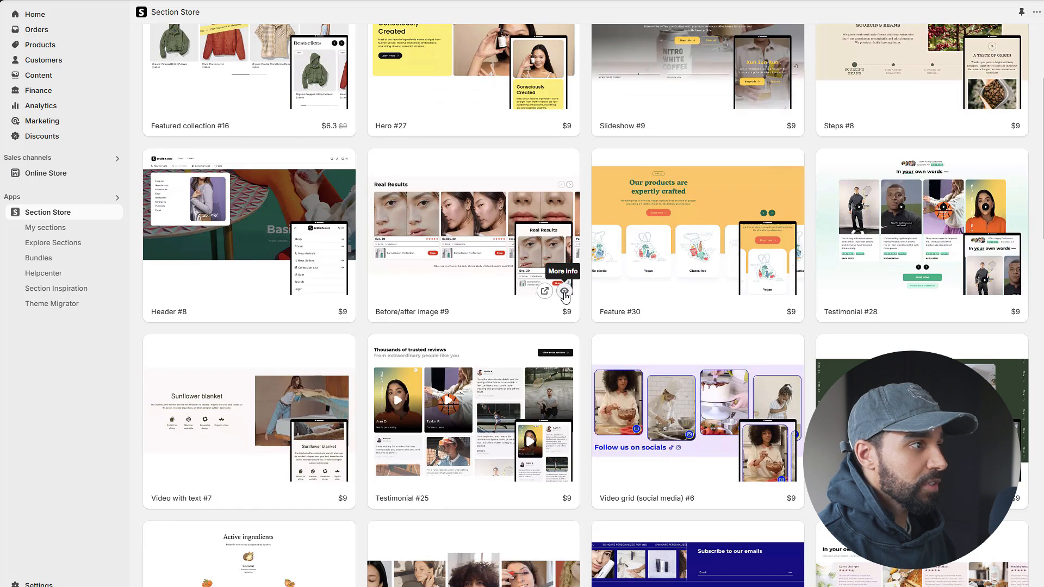
left_click(565, 292)
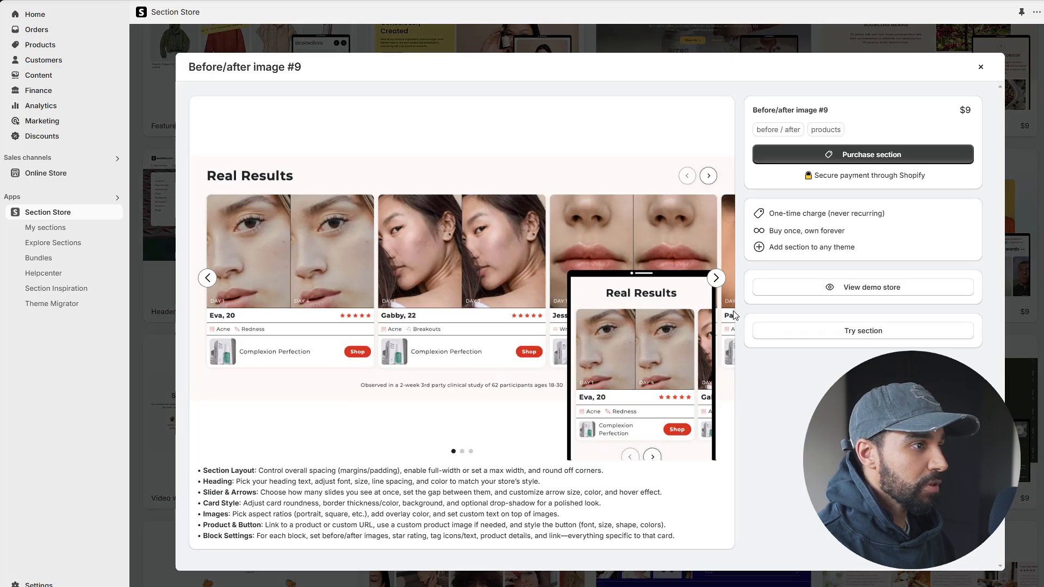
left_click(716, 278)
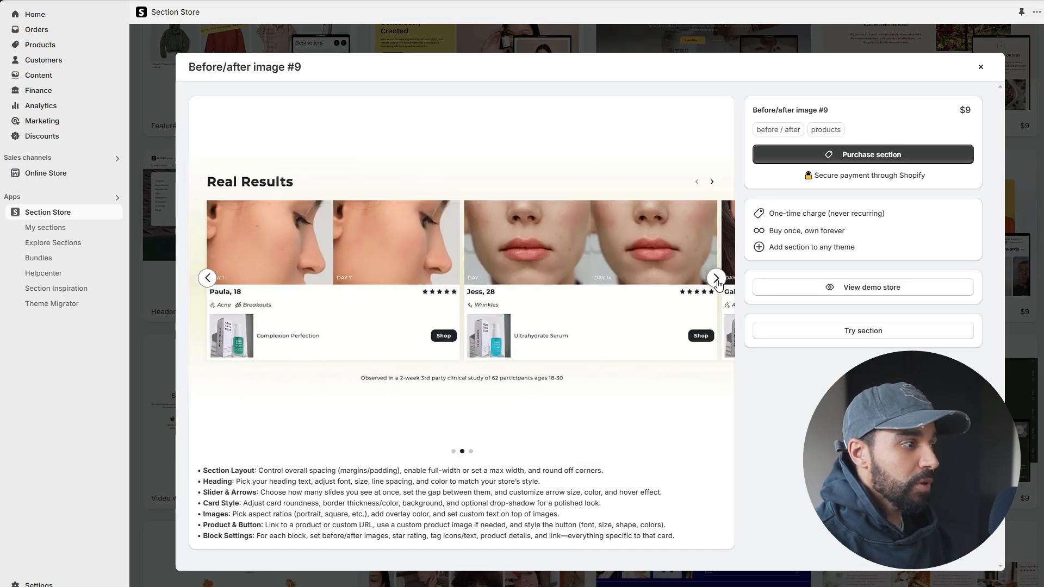
left_click(716, 278)
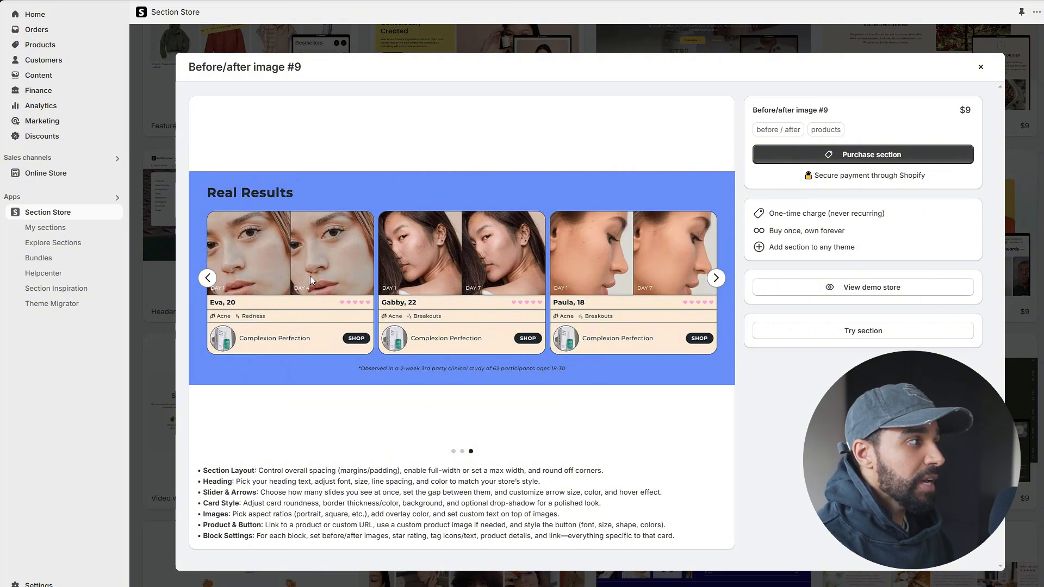
left_click(982, 67)
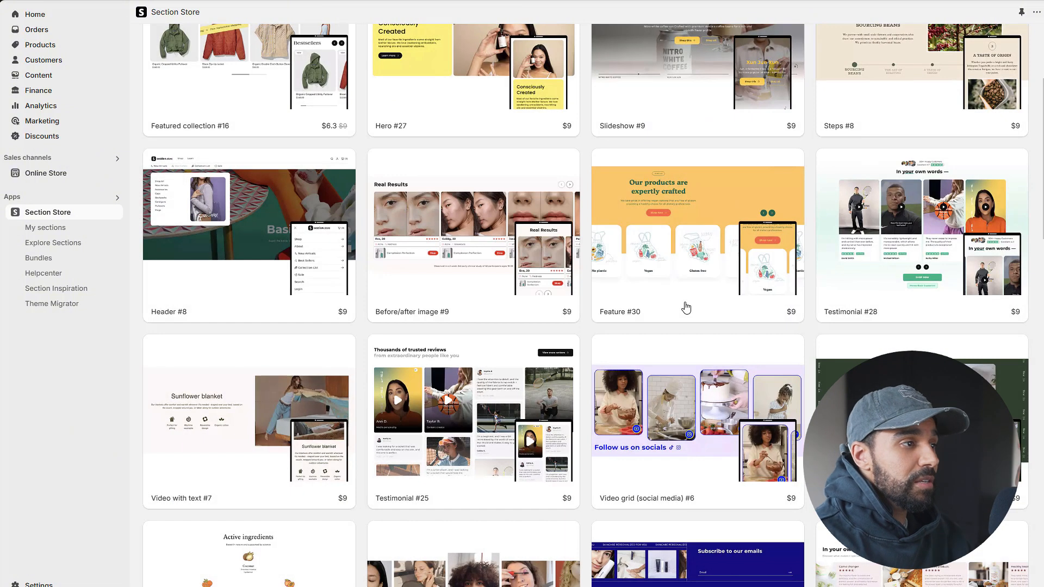
mouse_move(685, 302)
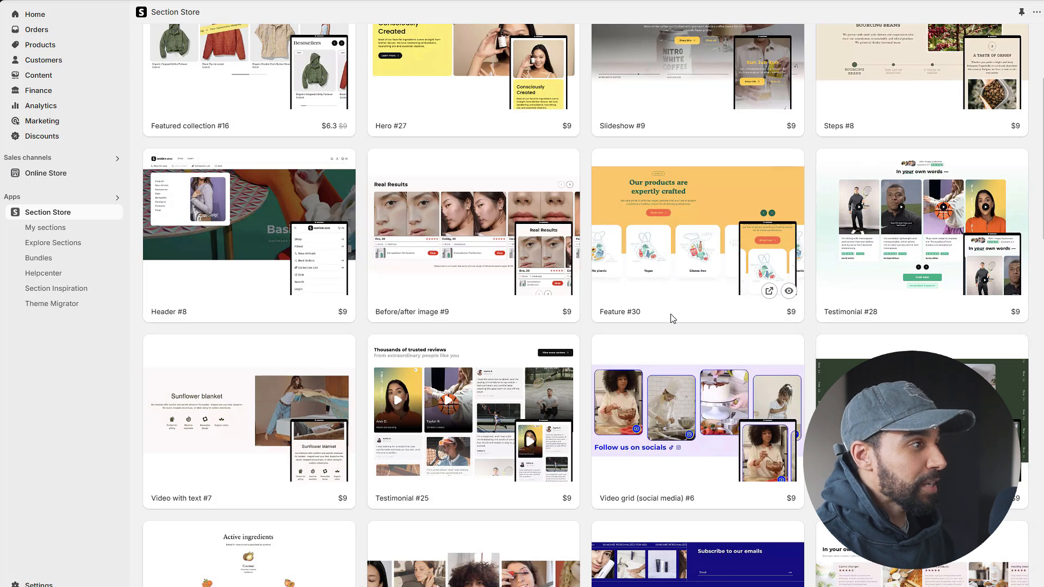
mouse_move(450, 237)
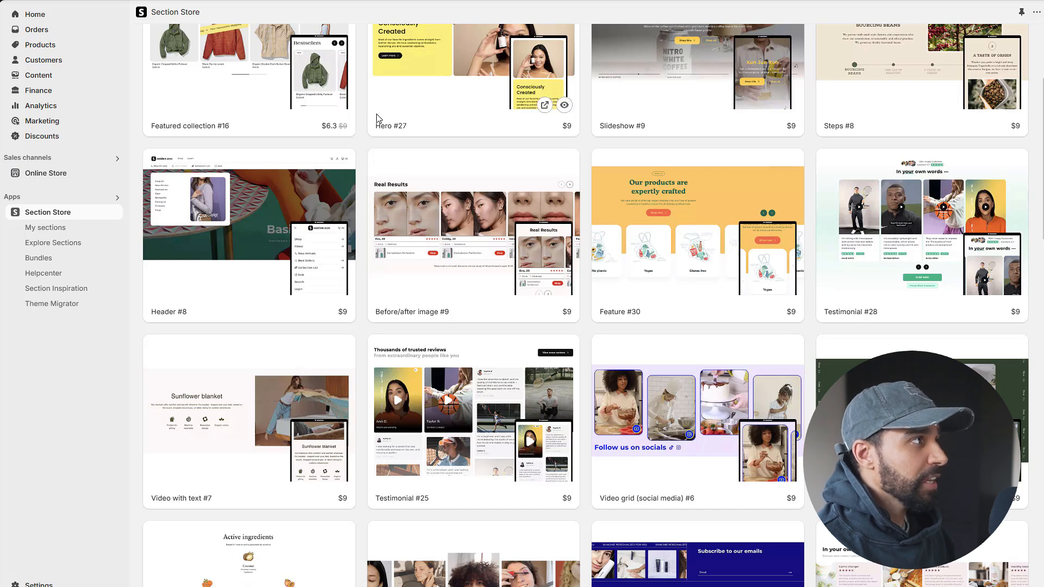
mouse_move(289, 91)
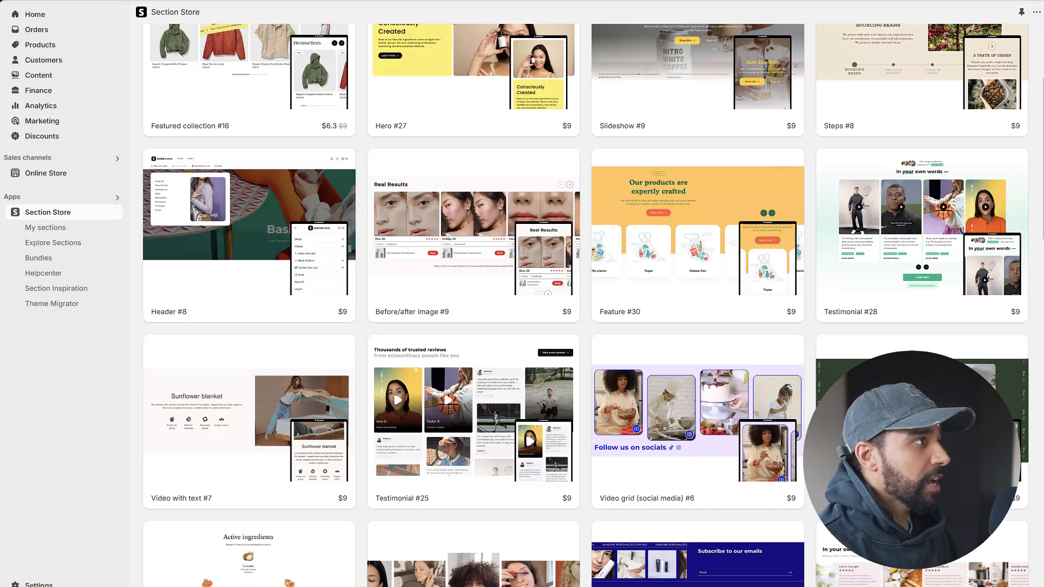
Switch to the product page whiteboard and show the Above the Fold examples for Social Proof, Benefit Bullets and Bundles & Offer.
left_click(327, 0)
left_click_drag(802, 115, 575, 361)
left_click_drag(718, 154, 563, 323)
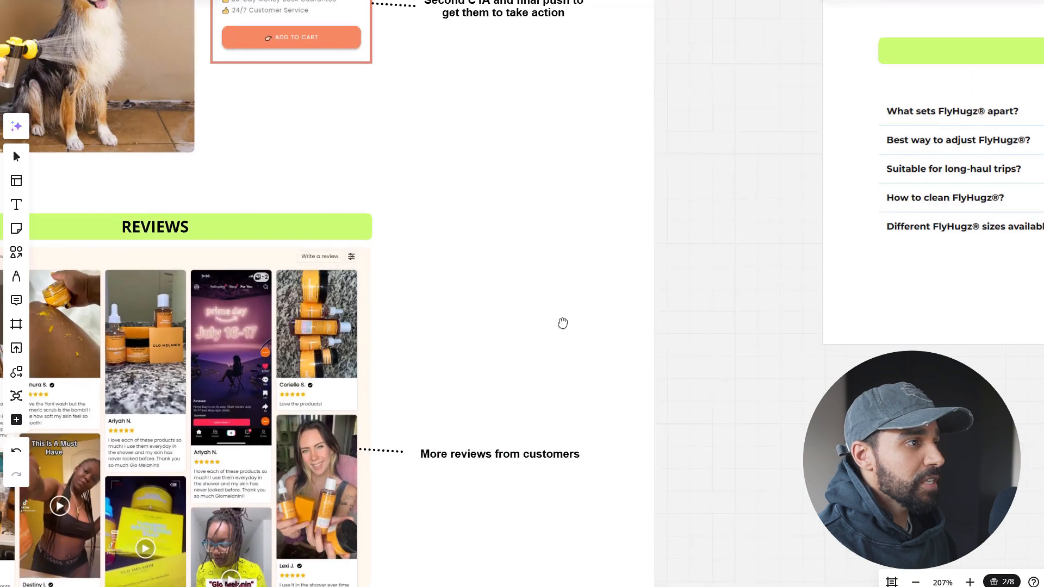
left_click_drag(717, 156, 384, 546)
left_click_drag(452, 137, 320, 446)
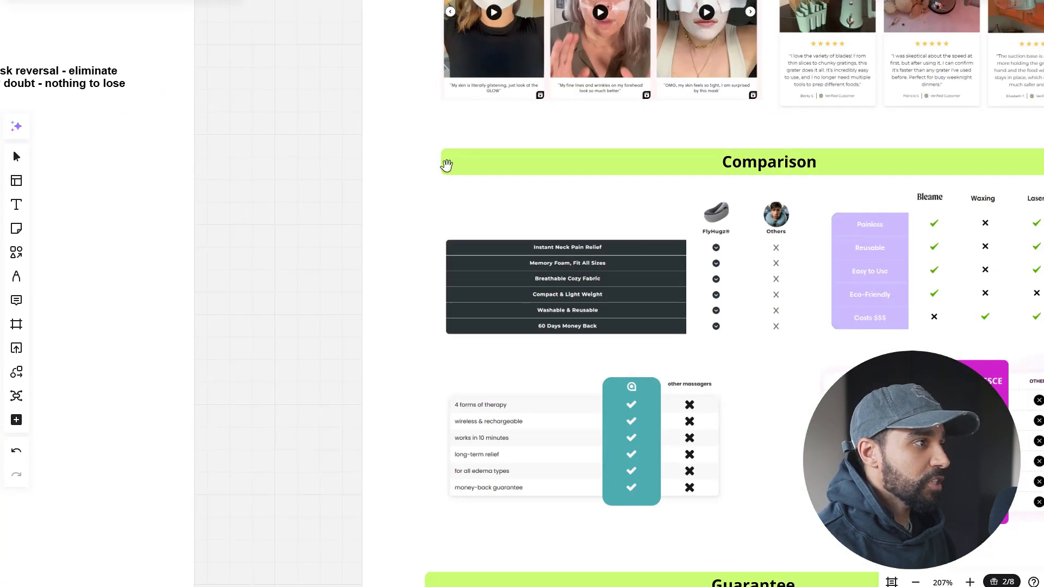
left_click_drag(446, 165, 205, 492)
left_click_drag(240, 107, 366, 522)
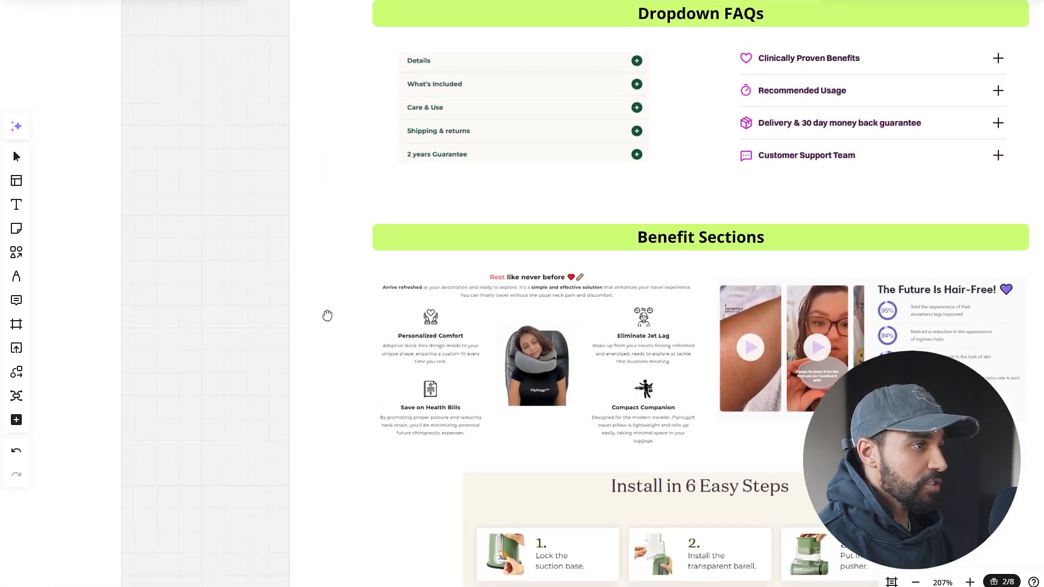
left_click_drag(346, 168, 242, 505)
left_click_drag(338, 217, 321, 537)
left_click_drag(268, 253, 211, 547)
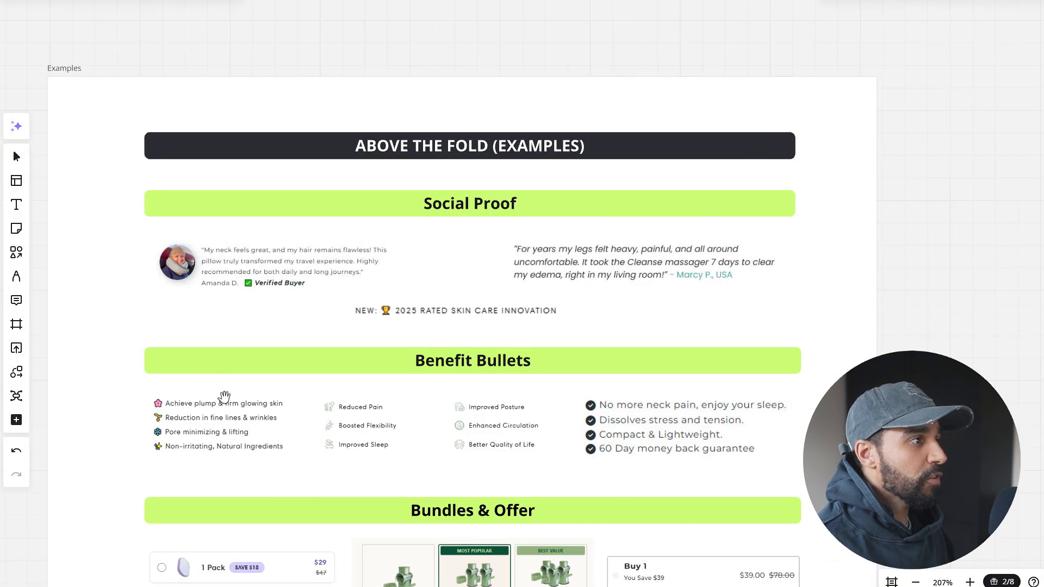
left_click_drag(224, 395, 258, 278)
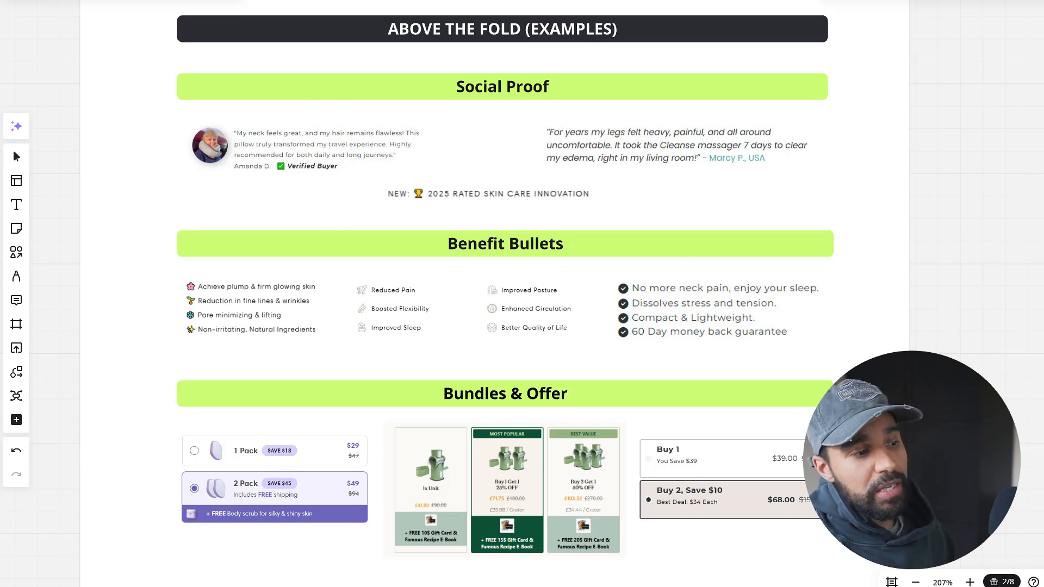
Capture the verified buyer testimonial with the photo under Social Proof using Snipping Tool and copy the snip to the clipboard.
left_click(944, 586)
left_click(728, 137)
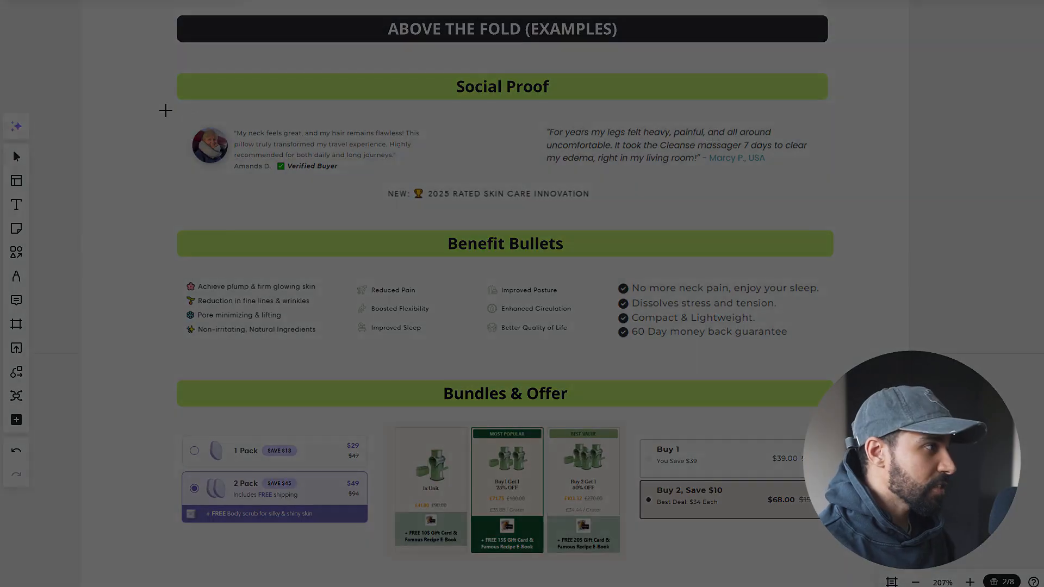
left_click_drag(181, 120, 433, 177)
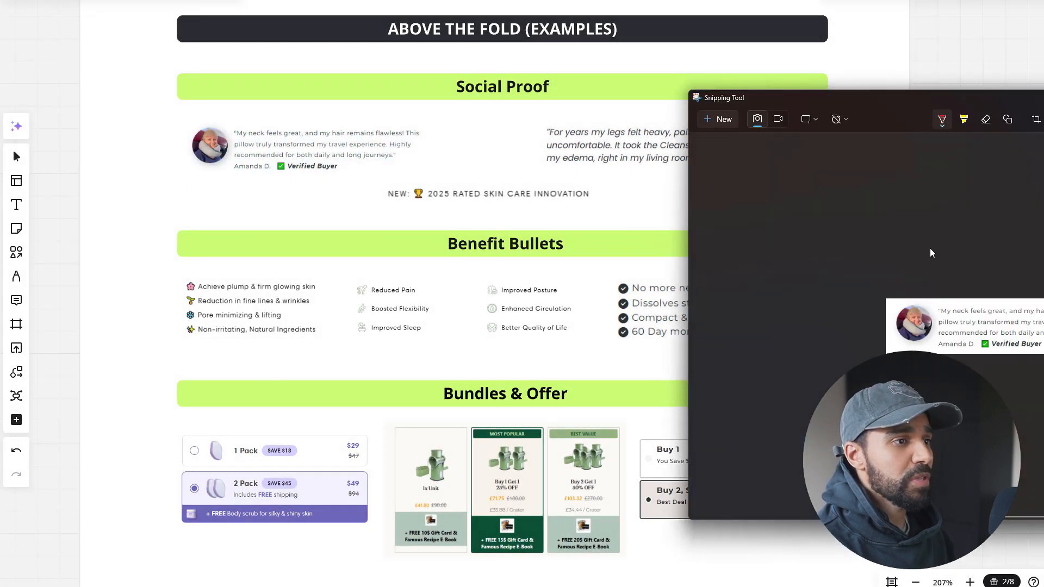
right_click(982, 319)
left_click(1012, 343)
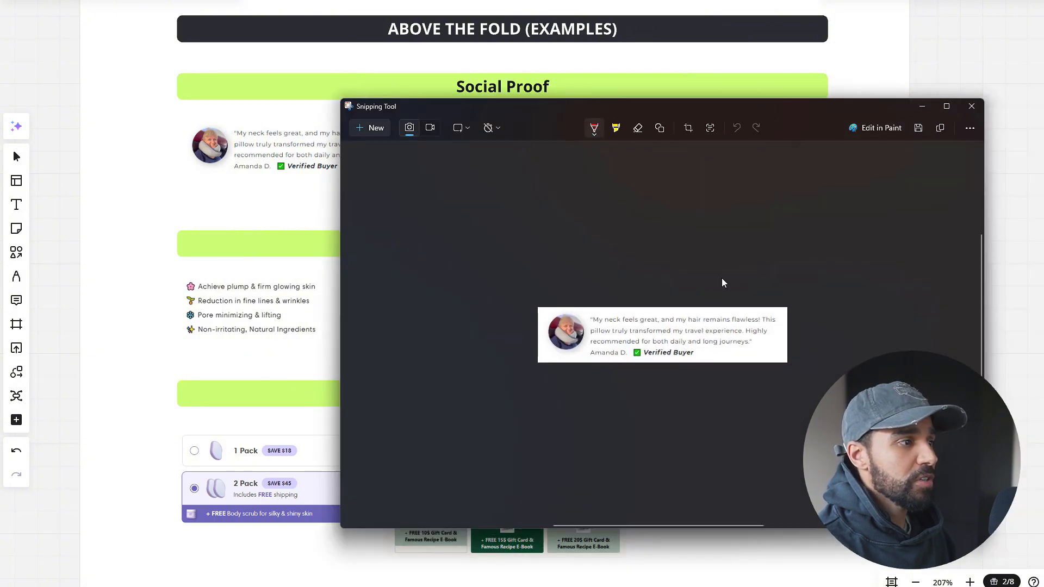
right_click(723, 348)
left_click(727, 354)
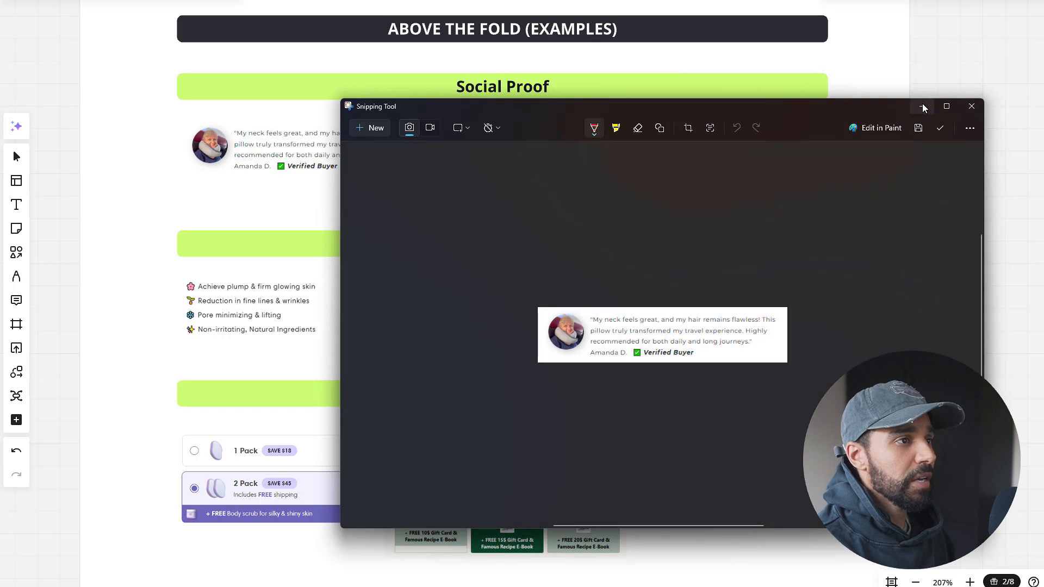
left_click(923, 105)
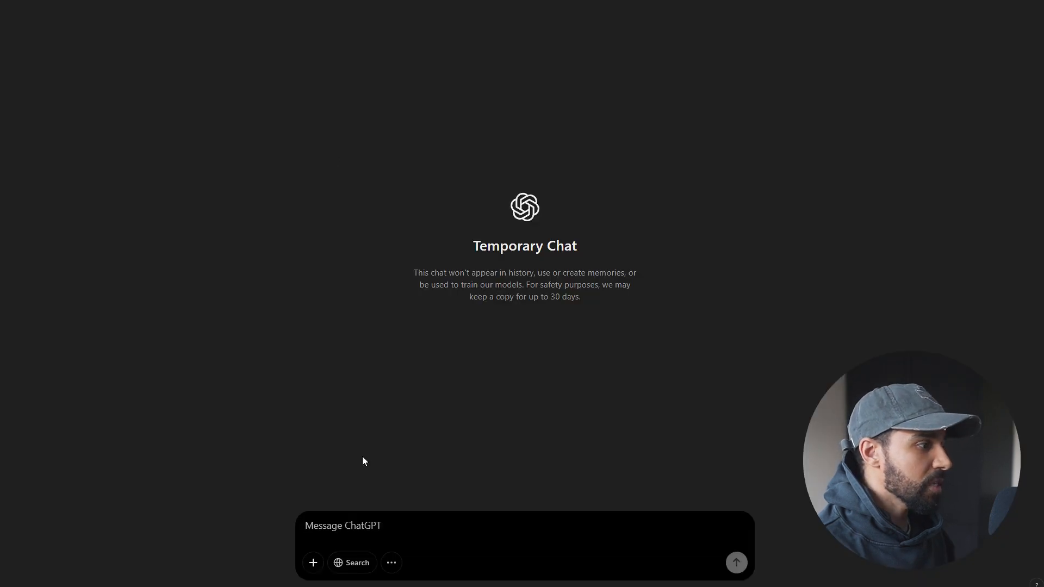
In a temporary ChatGPT chat, attach the copied testimonial image and send "Please give me the shopify liquid to create something like this".
key("ctrl+v")
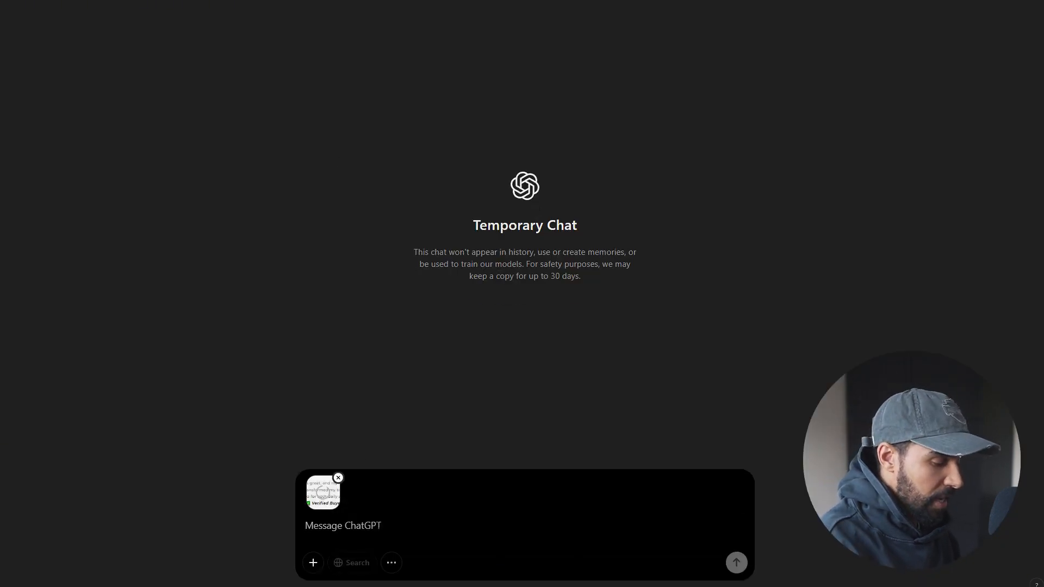
type("Plkease give me the shopify liquid to create somethine like this")
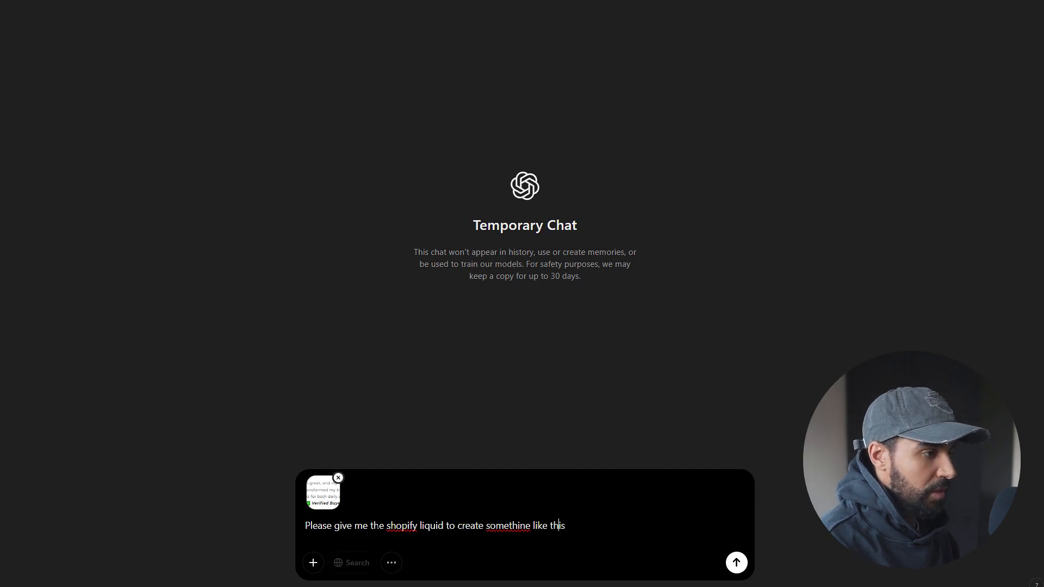
key("BackSpace")
key("BackSpace")
type("g")
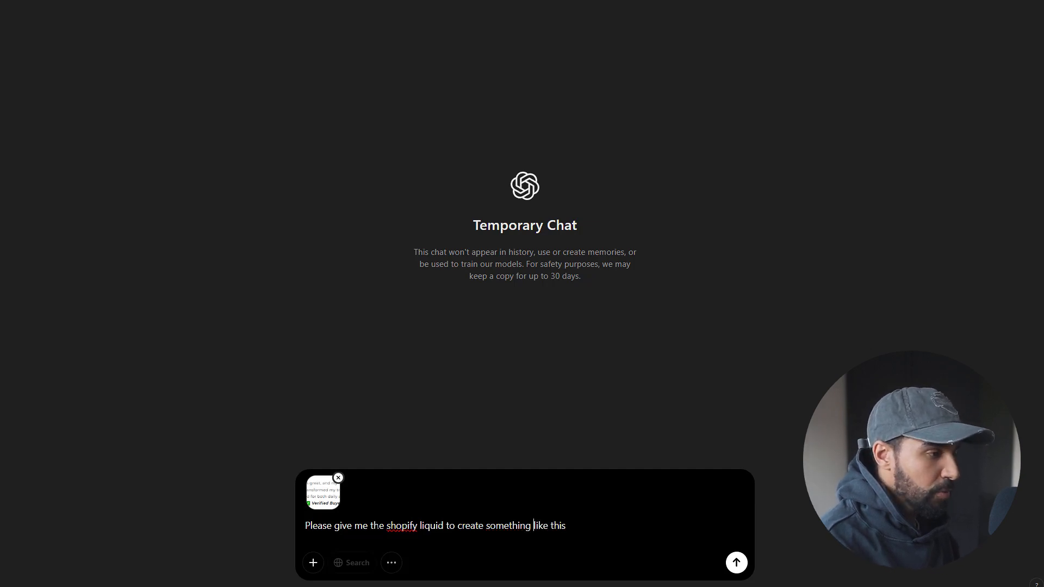
key("Return")
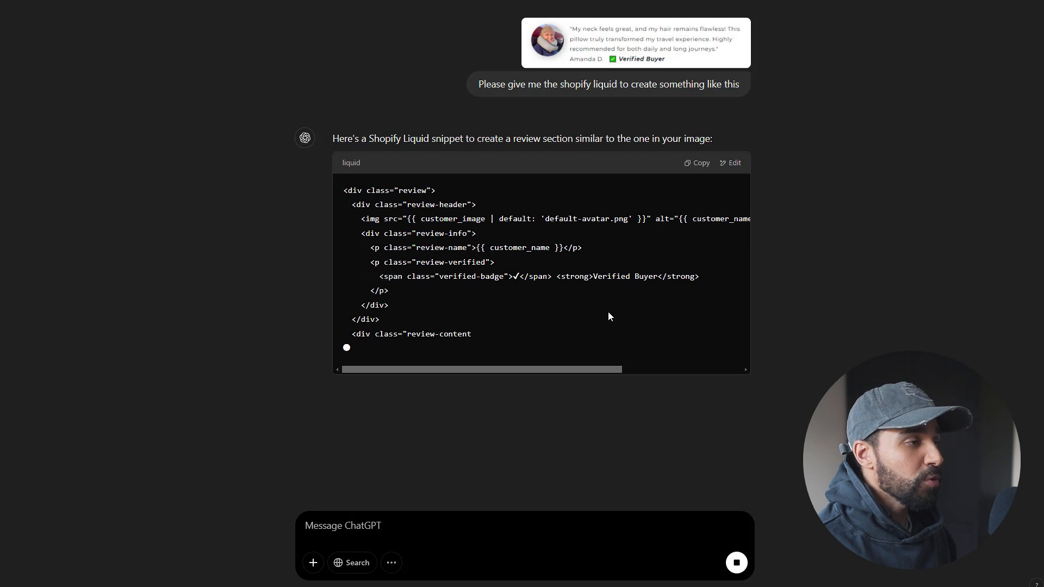
Read through the generated Liquid markup and CSS for the review section.
scroll(537, 282, "down", 2)
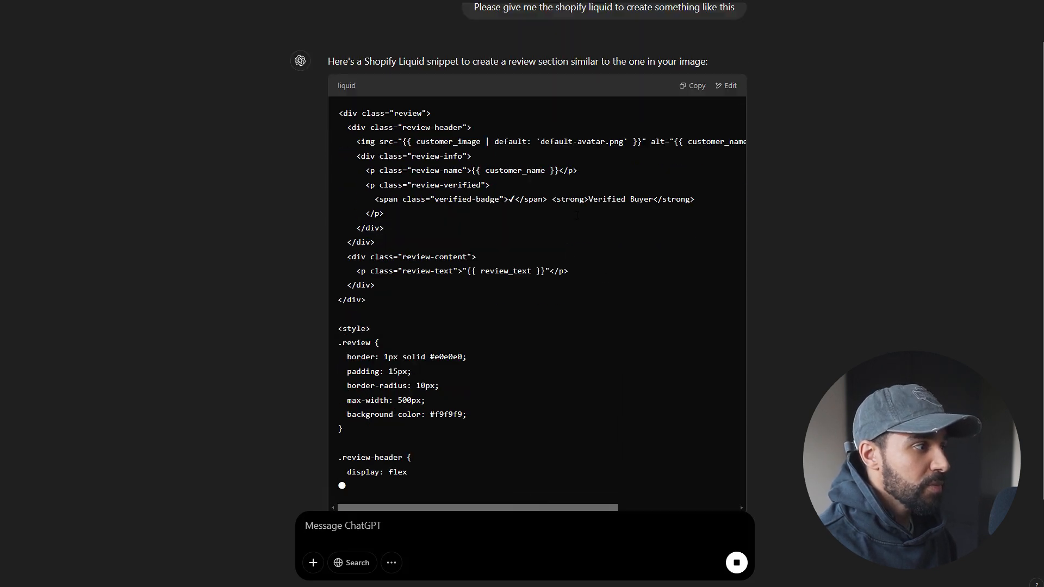
scroll(658, 230, "up", 2)
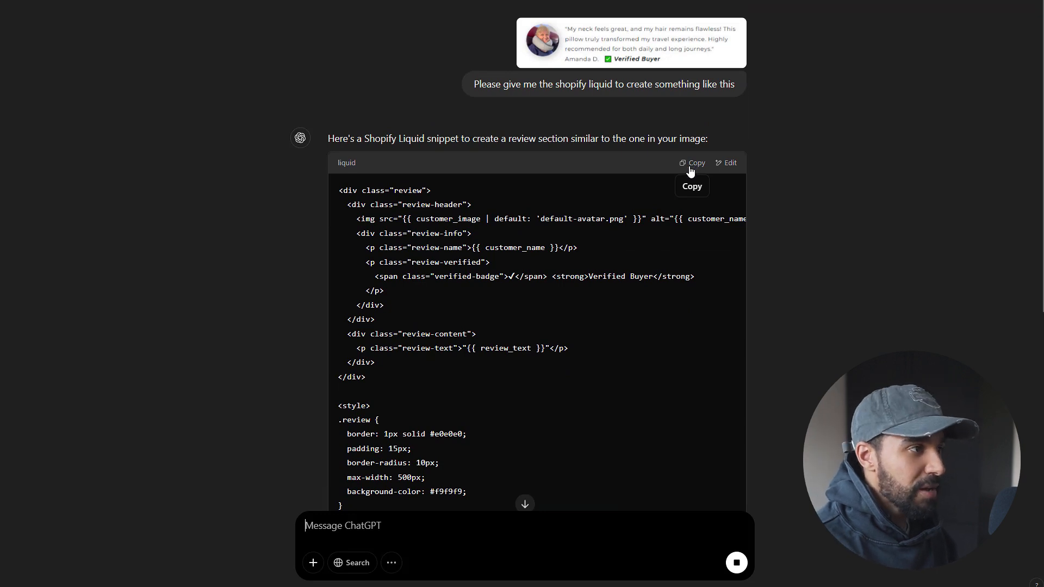
scroll(492, 378, "down", 15)
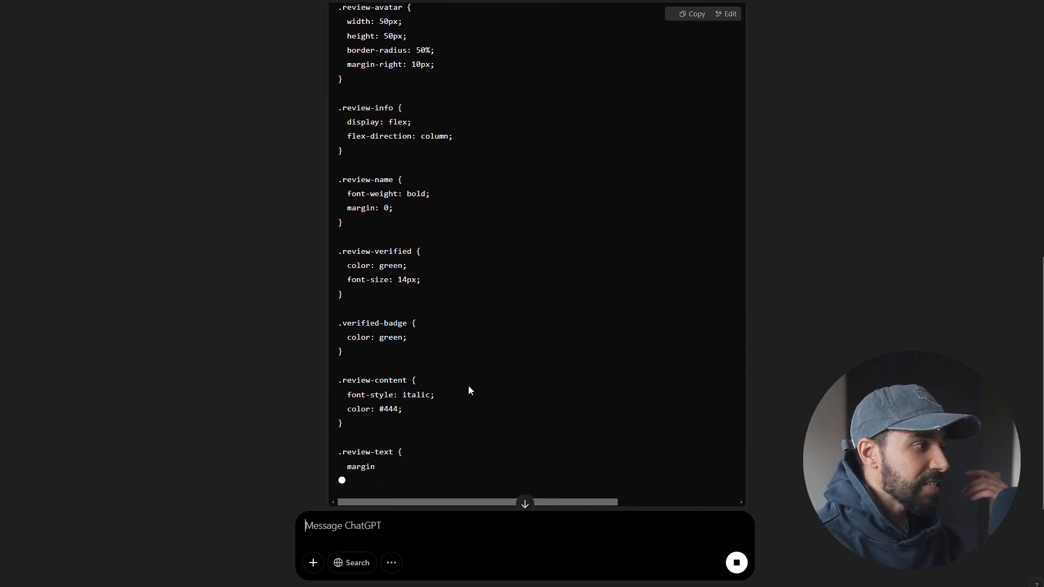
scroll(498, 409, "up", 7)
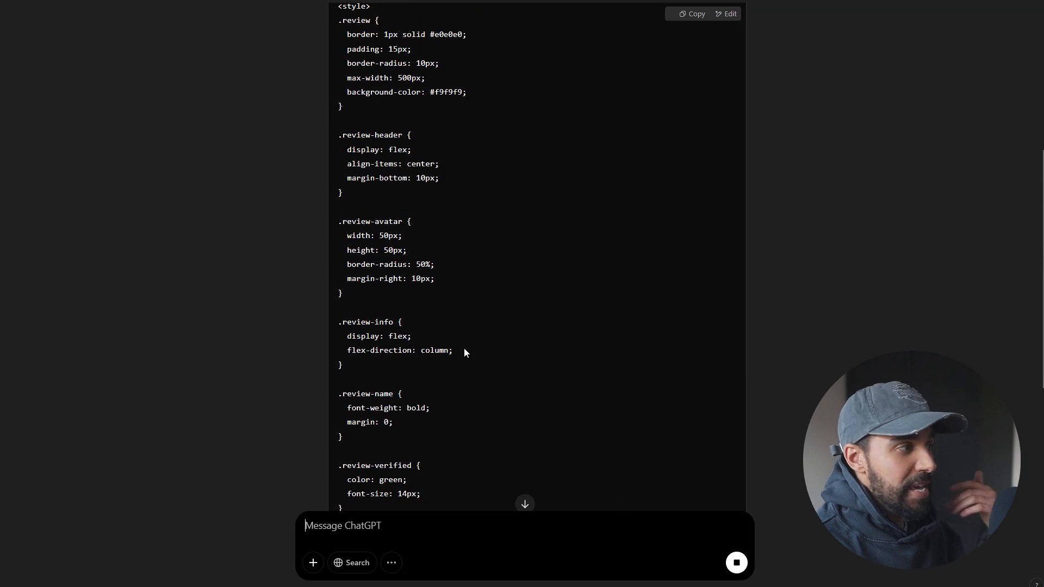
scroll(465, 348, "up", 5)
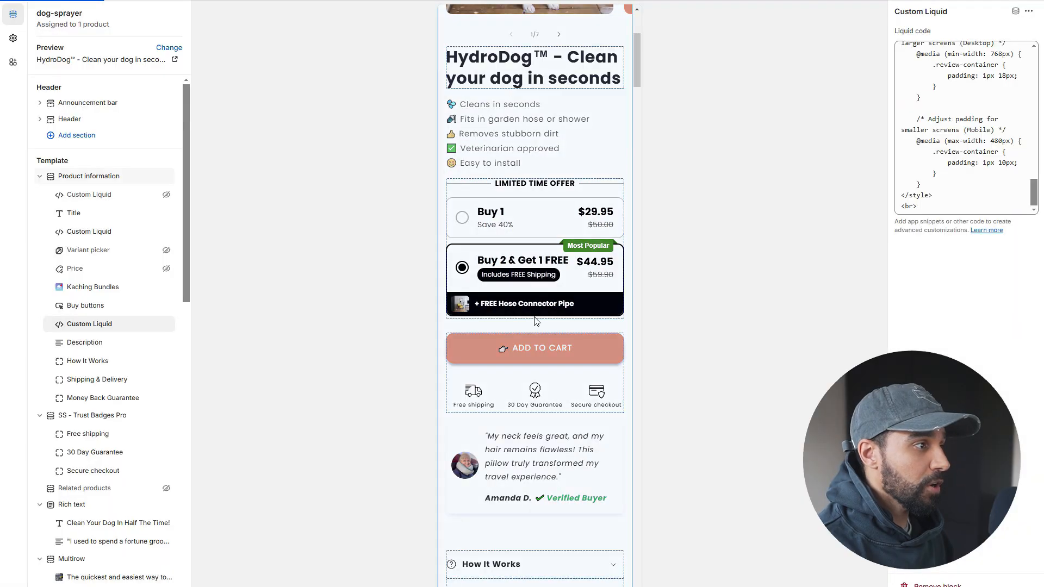
In the Shopify theme editor, inspect the Custom Liquid review block below the buy buttons in the mobile and desktop previews.
scroll(537, 318, "up", 2)
scroll(585, 388, "down", 3)
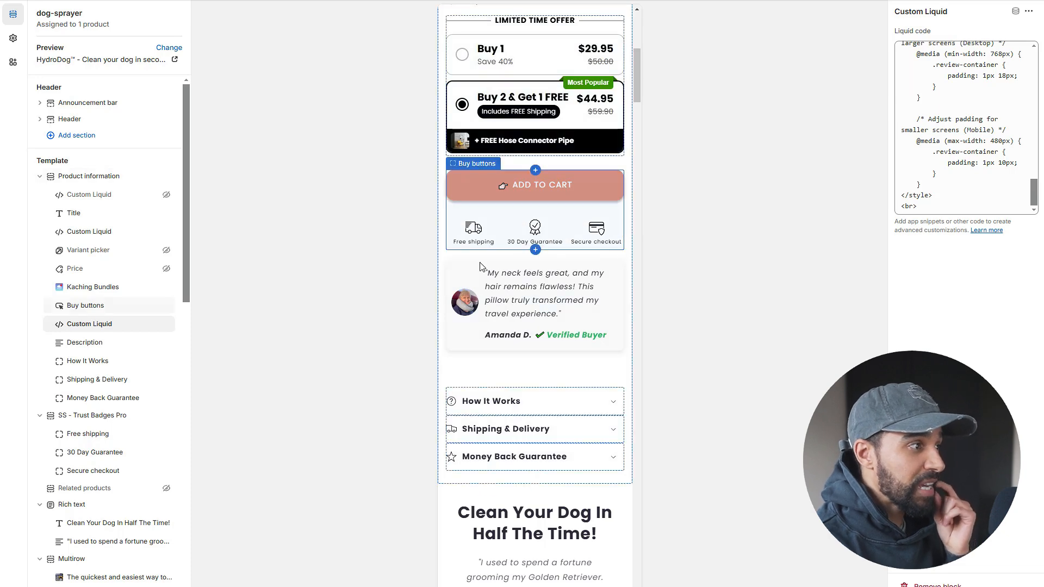
left_click(929, 1)
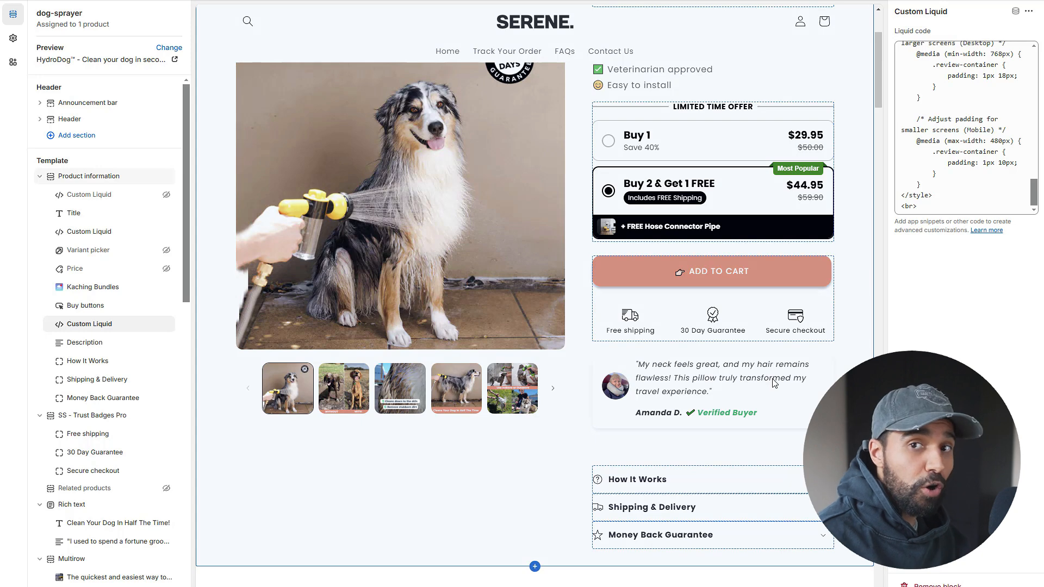
Return to the whiteboard and review the examples from Social Proof through Bundles & Offer and Dropdown FAQs down to Benefit Sections.
left_click_drag(932, 196, 967, 76)
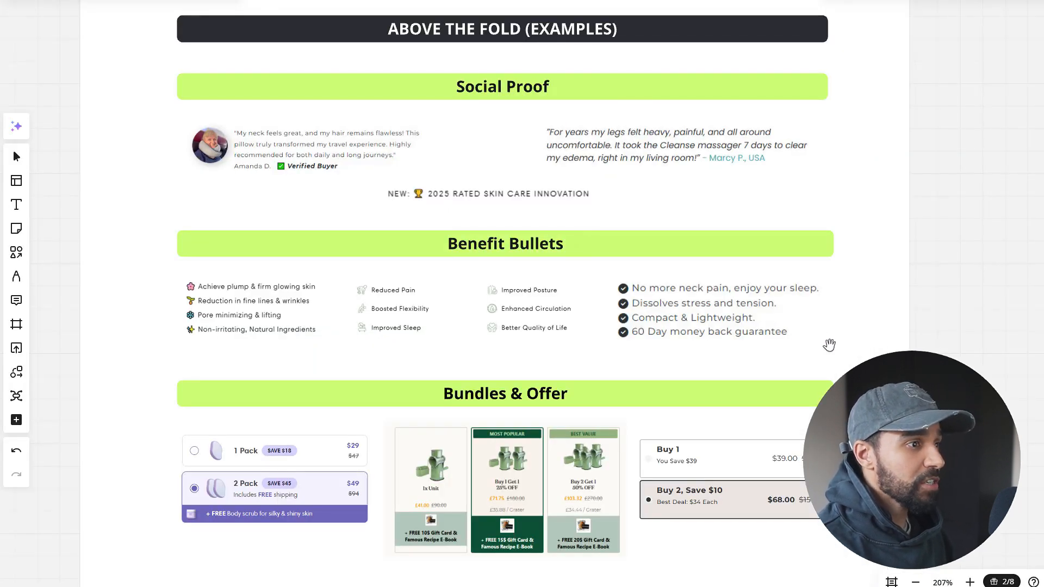
scroll(865, 351, "down", 1)
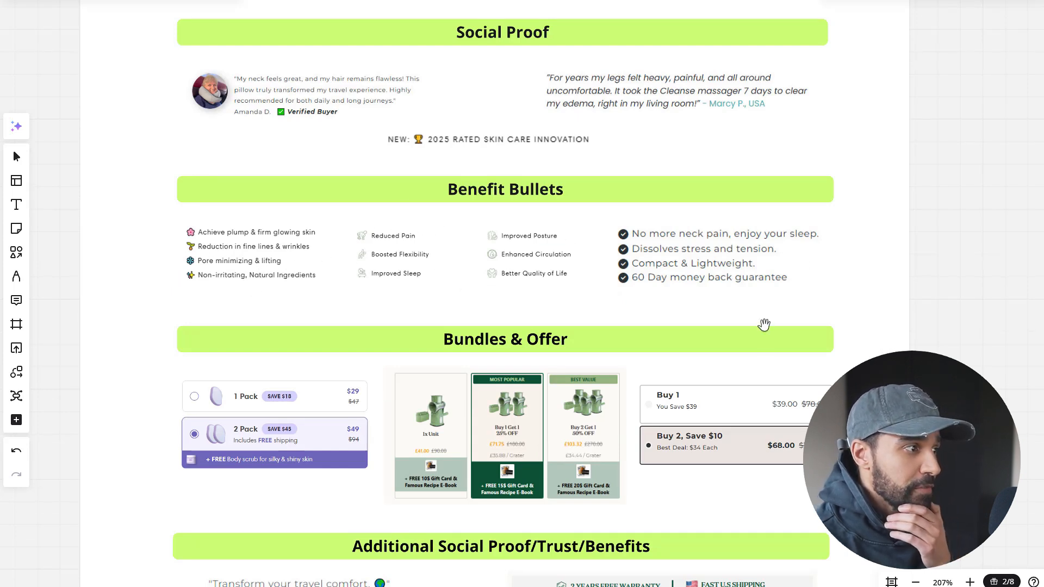
scroll(874, 310, "down", 3)
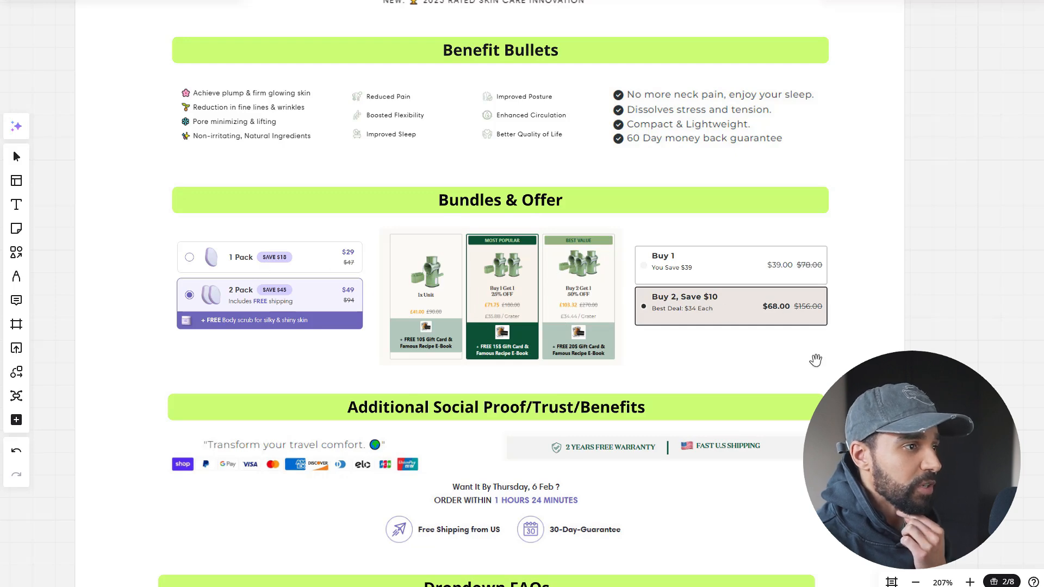
scroll(815, 361, "down", 4)
scroll(875, 340, "down", 2)
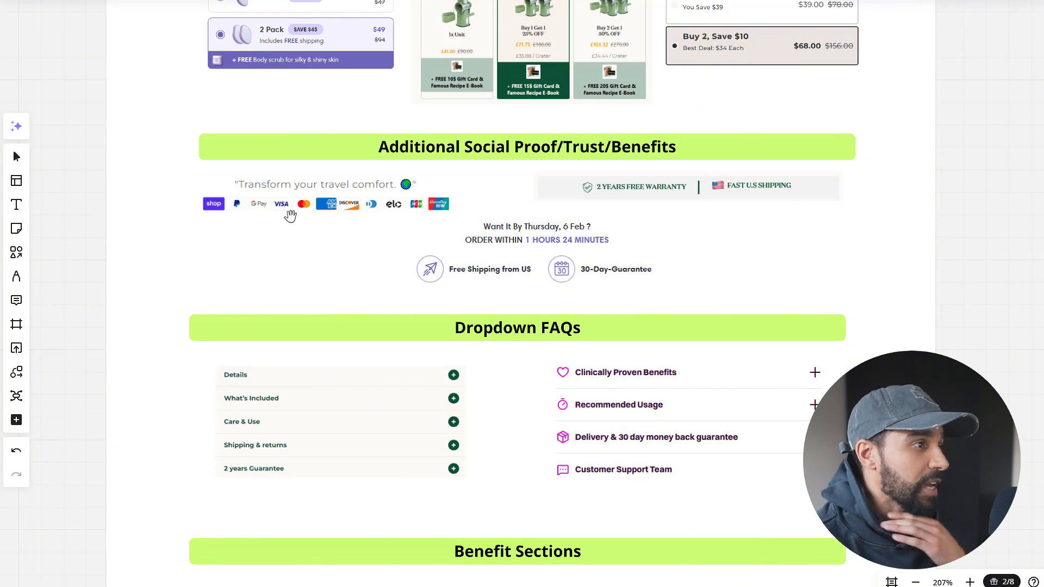
scroll(720, 195, "down", 1)
scroll(721, 195, "down", 3)
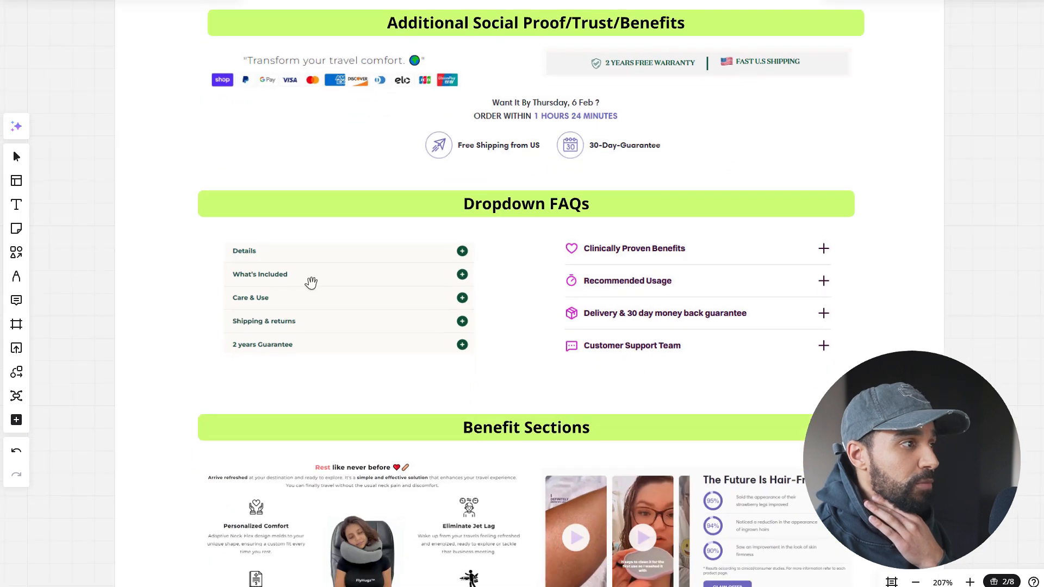
scroll(899, 330, "down", 2)
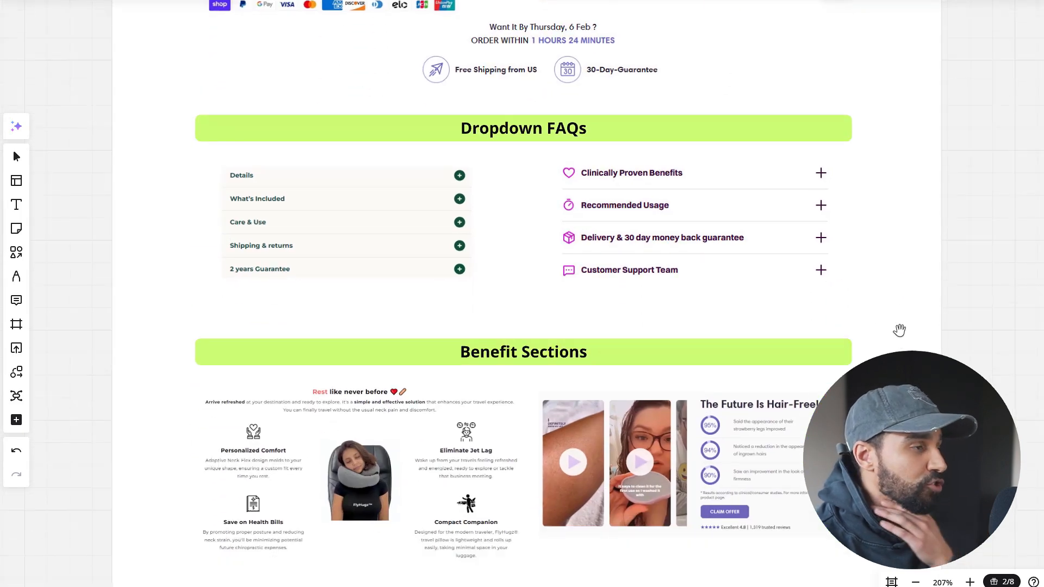
Review the Benefit Sections examples, the six-step install graphic and the Testimonials examples on the whiteboard.
scroll(904, 333, "down", 2)
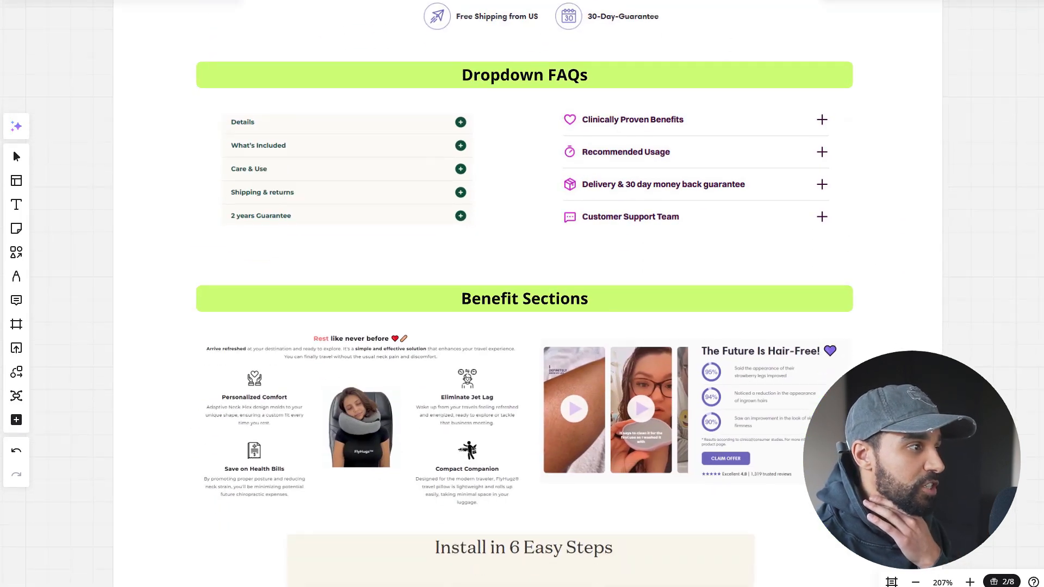
scroll(897, 289, "down", 6)
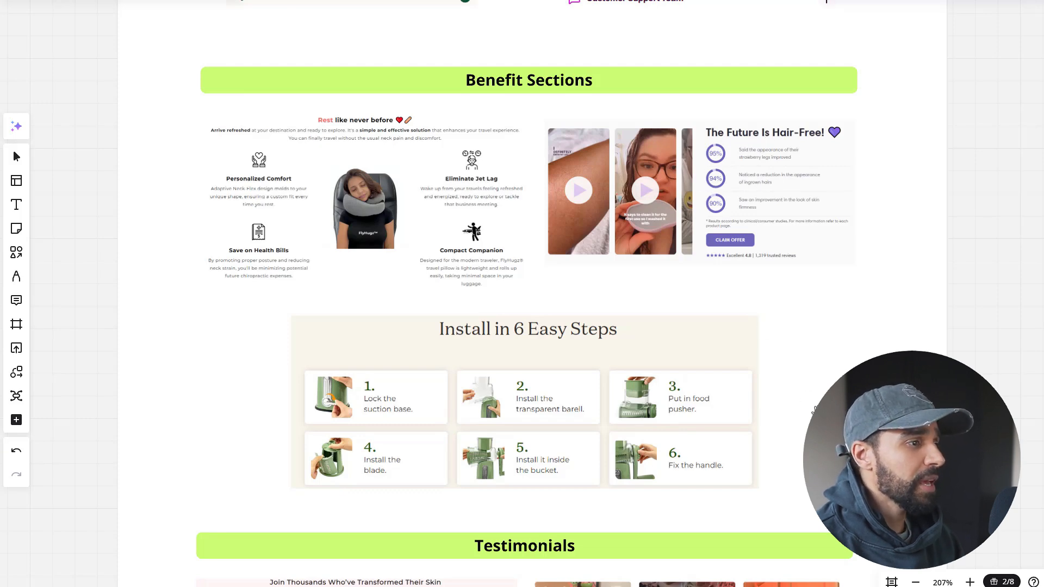
left_click_drag(816, 411, 819, 329)
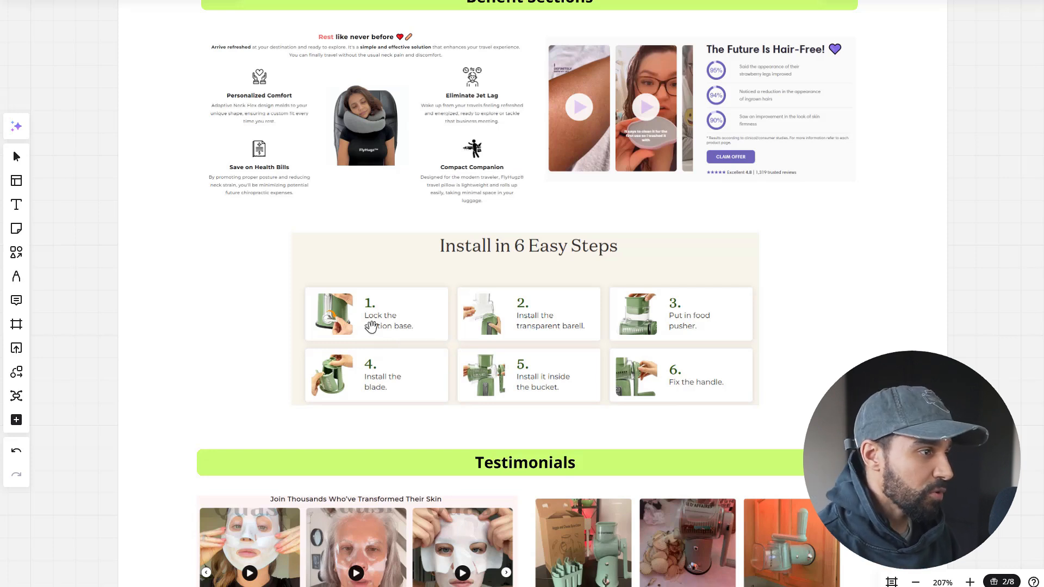
left_click_drag(826, 369, 837, 189)
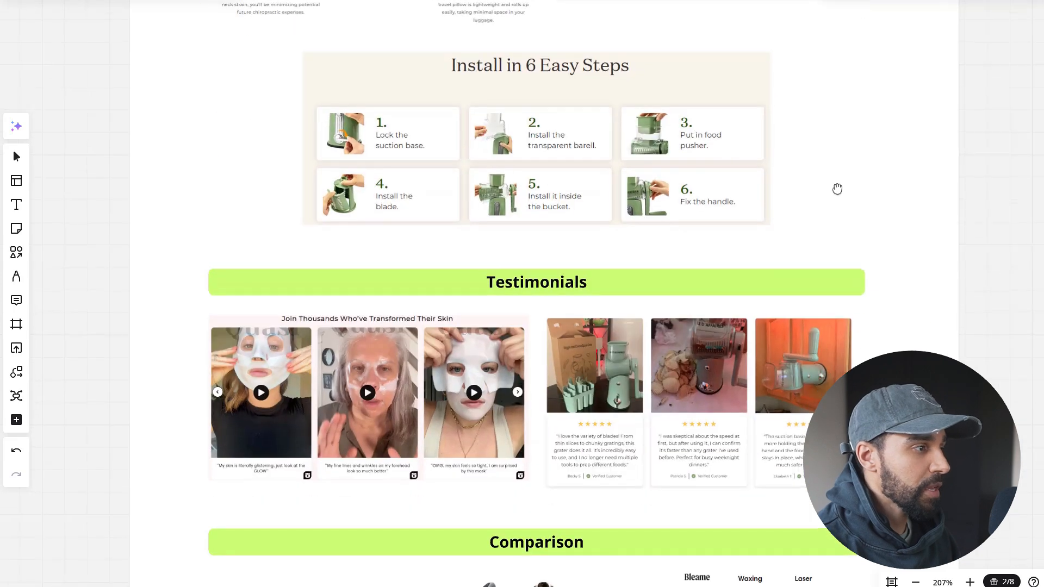
left_click_drag(215, 475, 207, 359)
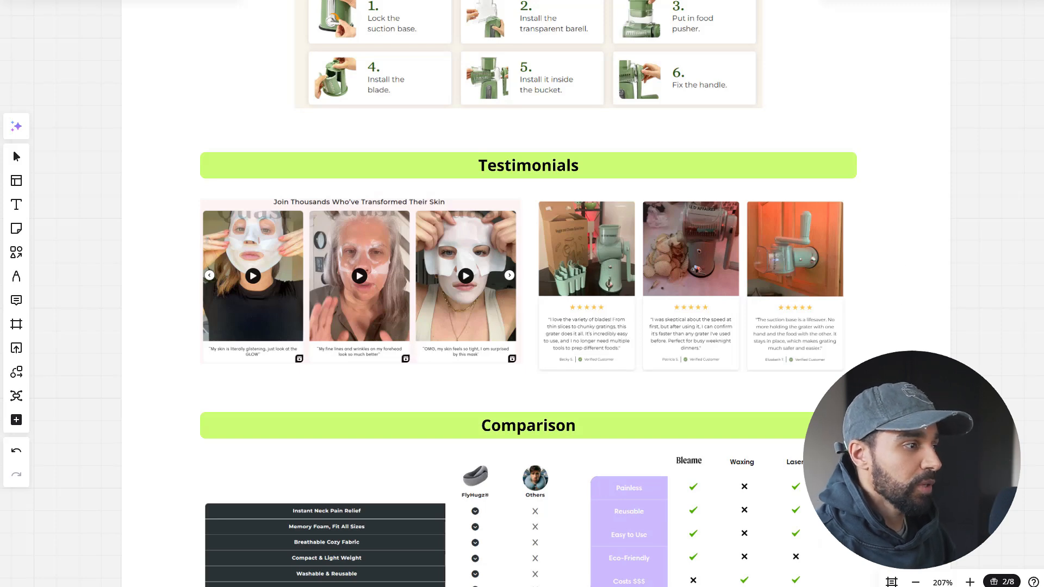
Examine the Comparison table, Guarantee and FAQs examples through to the end of the examples frame.
scroll(915, 298, "down", 6)
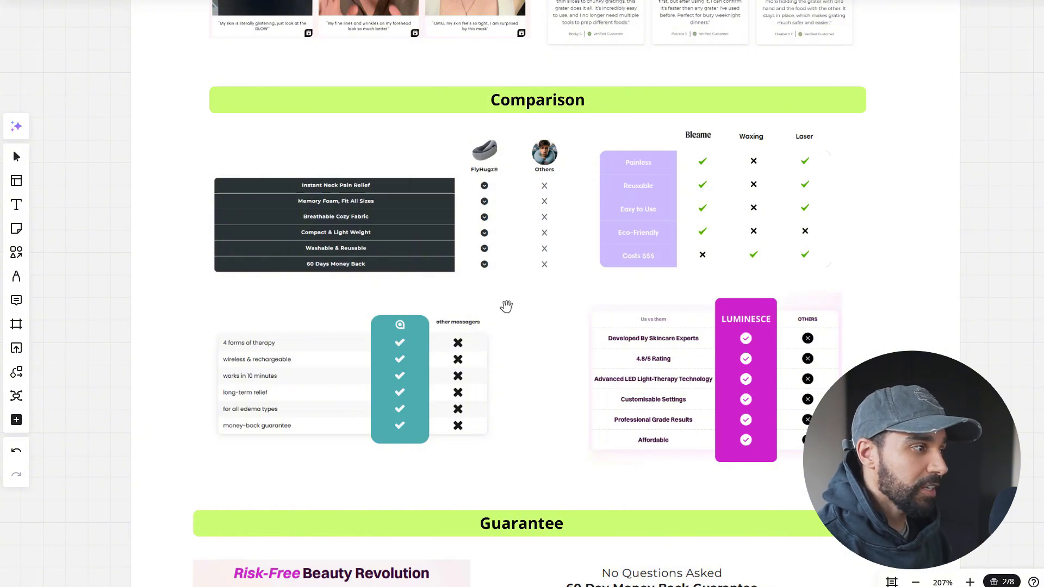
scroll(905, 205, "down", 5)
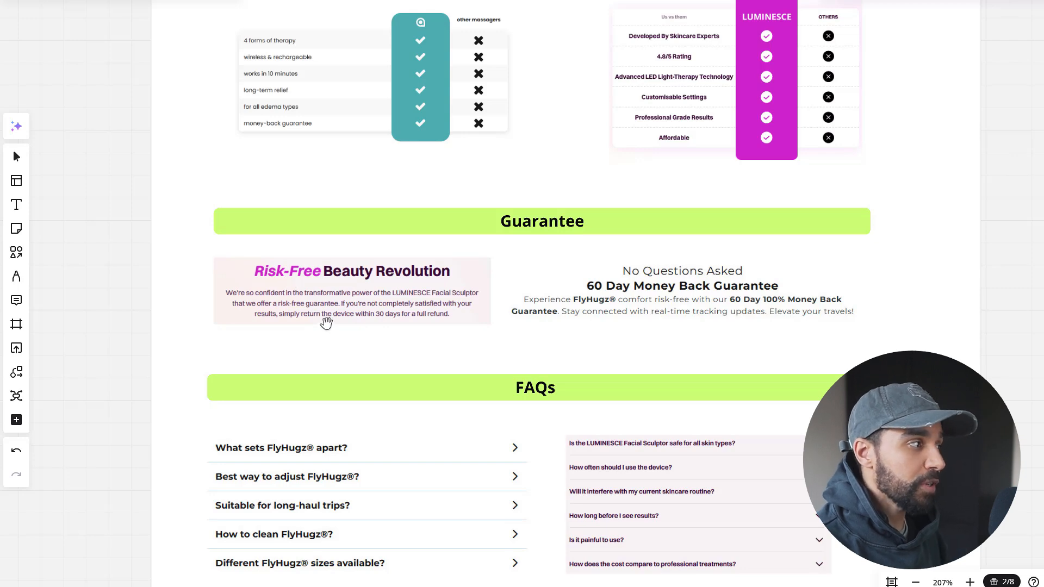
left_click_drag(284, 355, 308, 283)
scroll(304, 272, "down", 1)
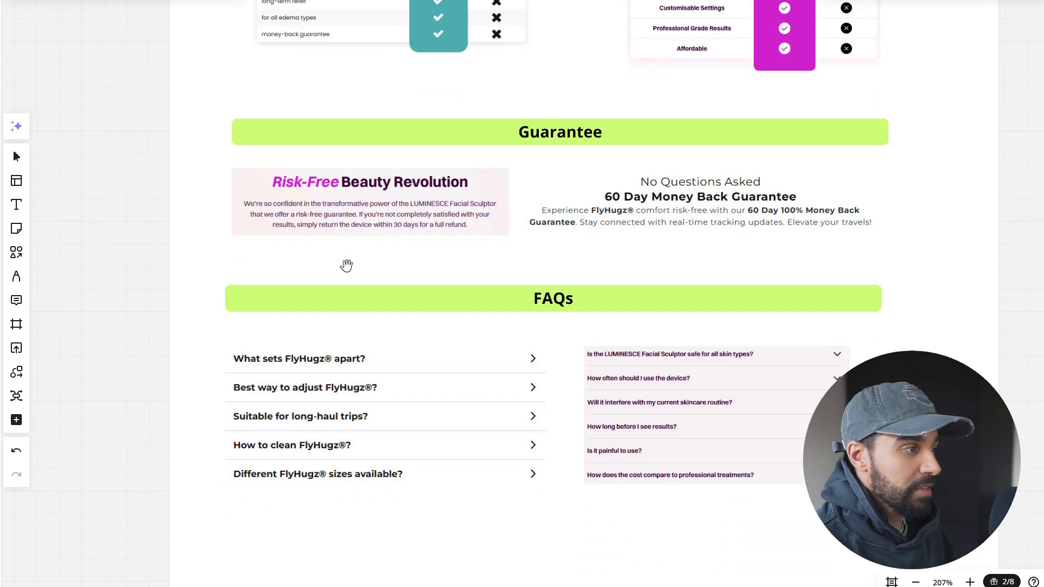
left_click_drag(347, 265, 377, 126)
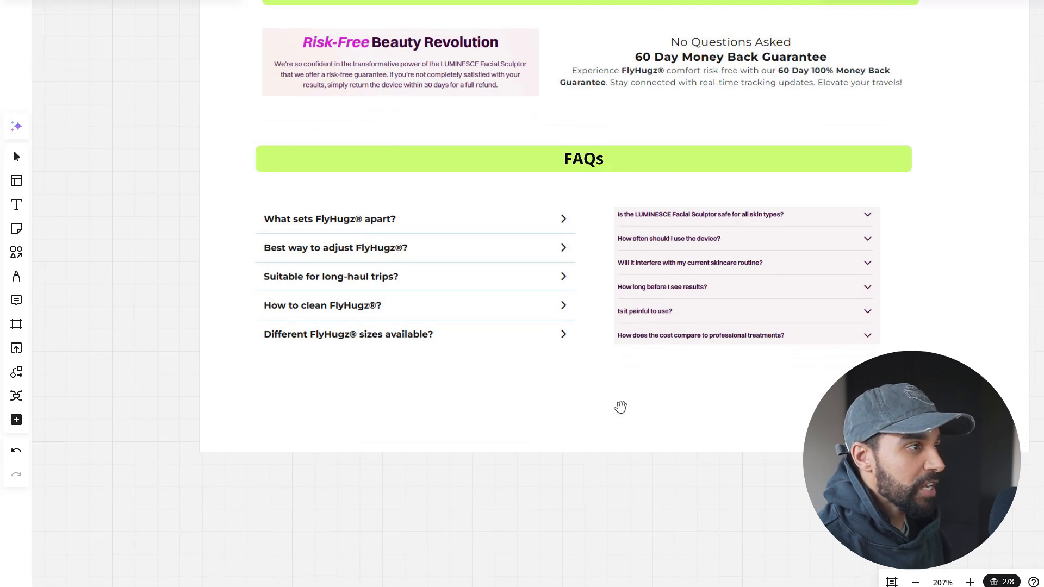
left_click_drag(683, 424, 604, 448)
Go to the Store Inspo frame and look over the linked brand logos, from Quasi and Vivoflex to FlyHugz and Bleame.
scroll(596, 423, "down", 5)
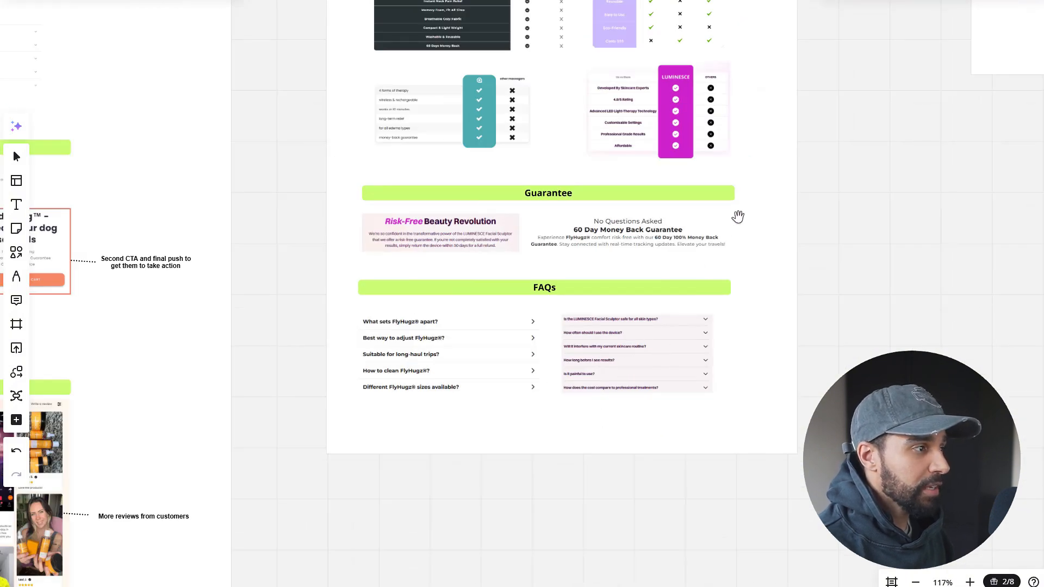
left_click_drag(749, 185, 669, 426)
scroll(669, 426, "up", 3)
left_click_drag(783, 243, 371, 221)
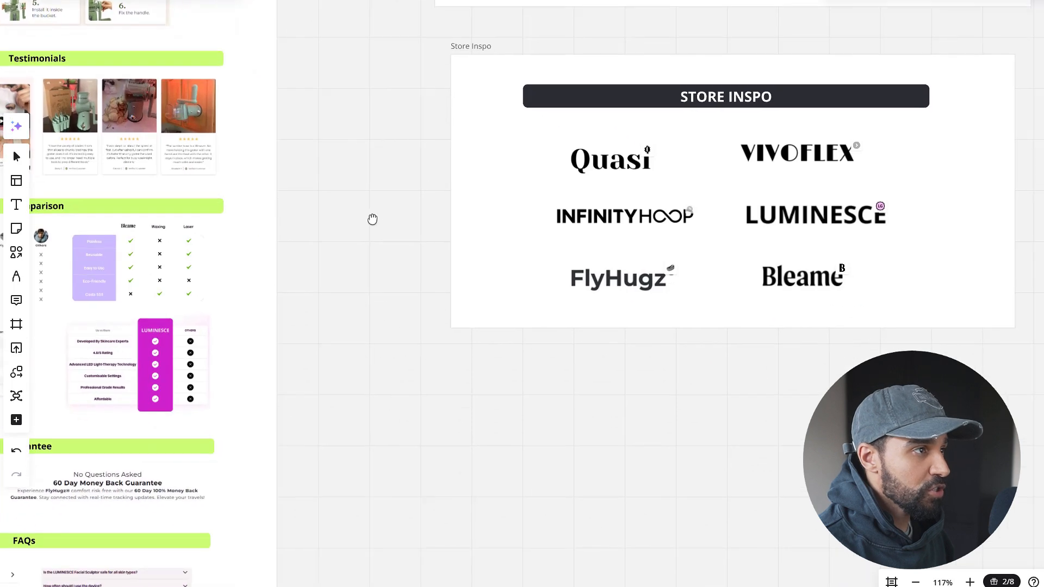
left_click_drag(669, 347, 529, 349)
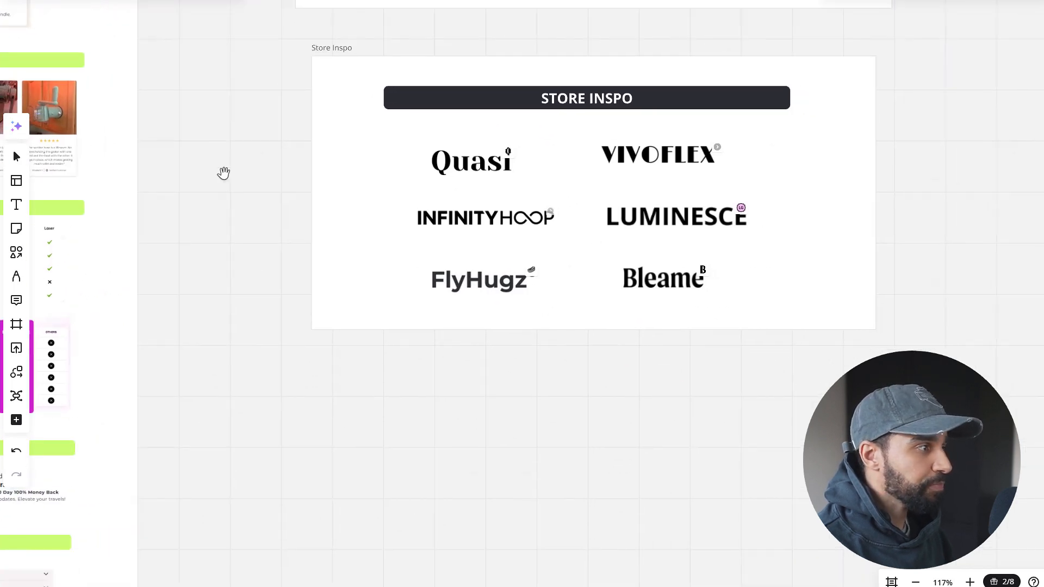
left_click_drag(267, 233, 266, 220)
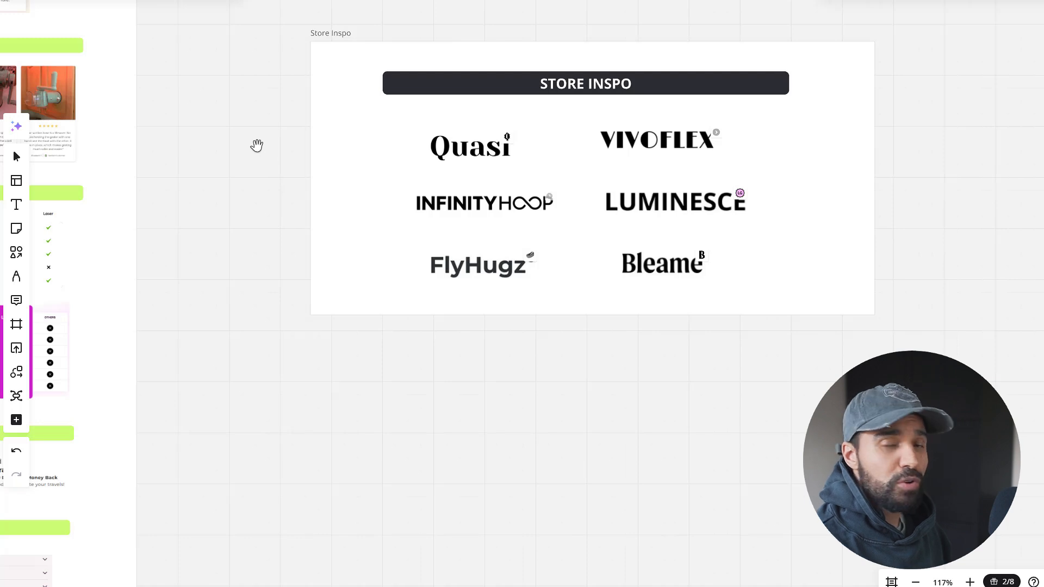
Go to the NEED HELP? frame above Store Inspo and view the call-booking calendar and 1-1 mentorship link.
scroll(256, 141, "up", 15)
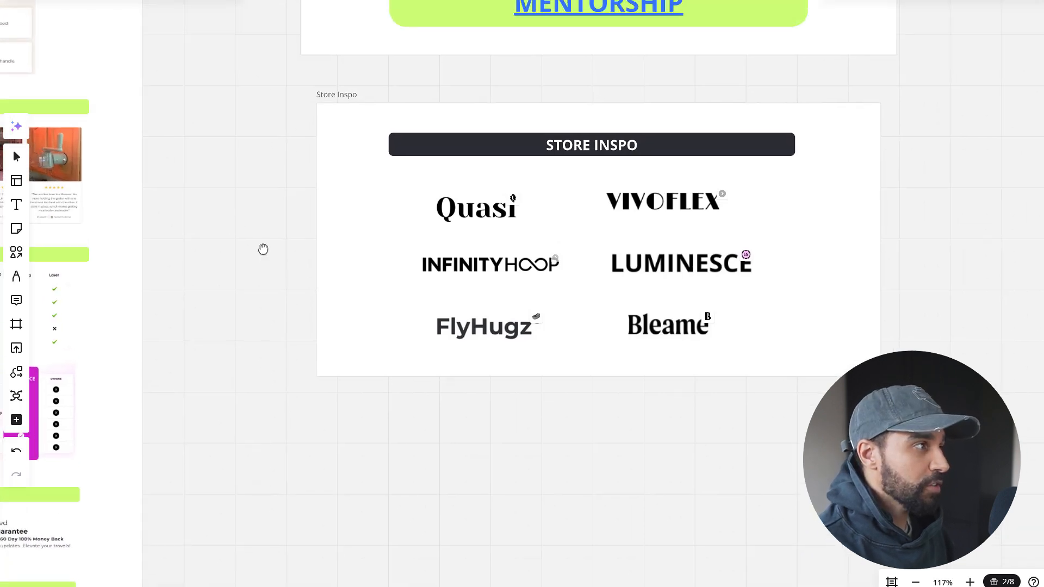
scroll(261, 316, "up", 5)
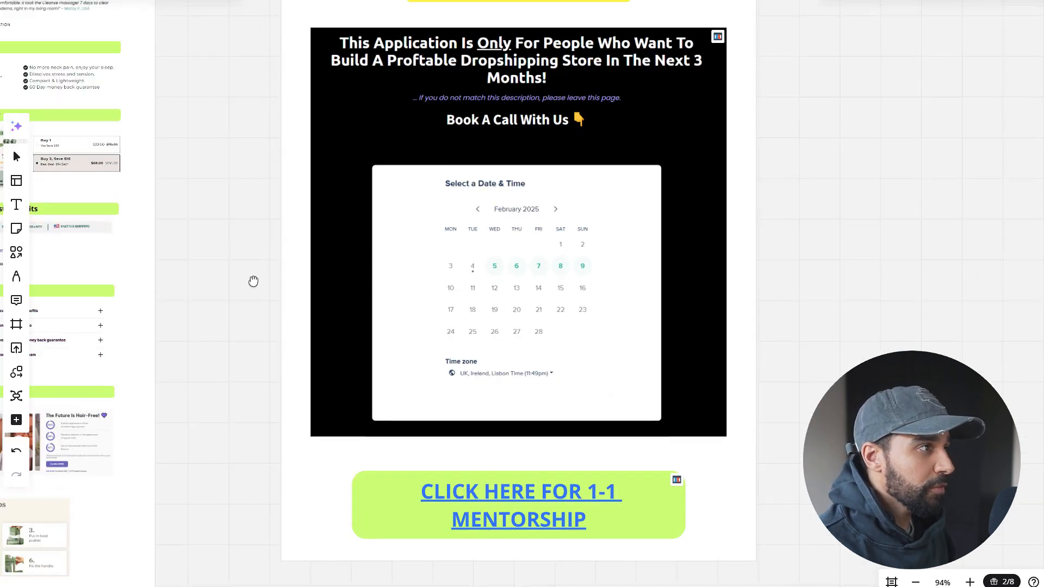
scroll(253, 306, "down", 3)
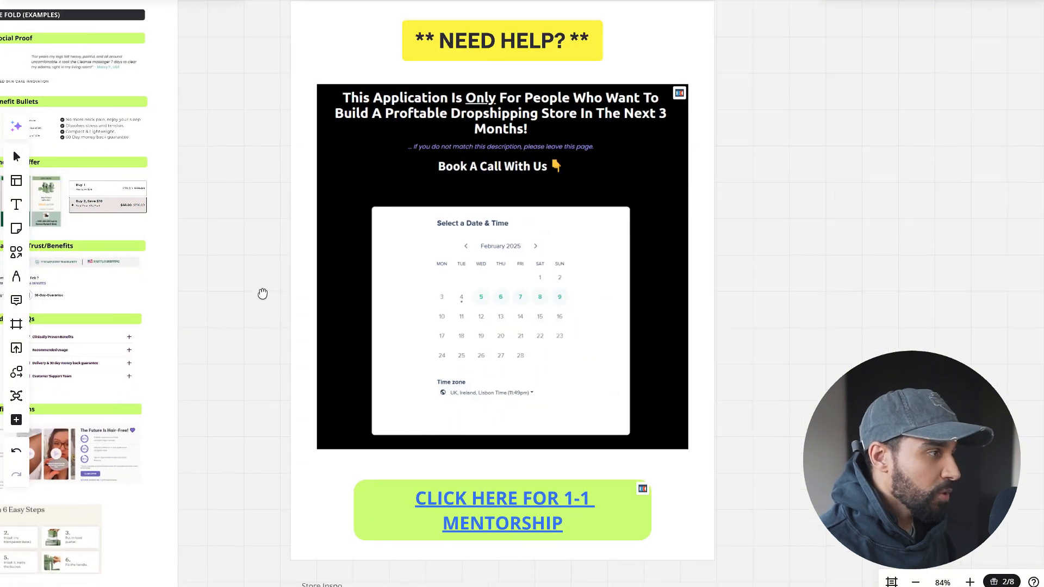